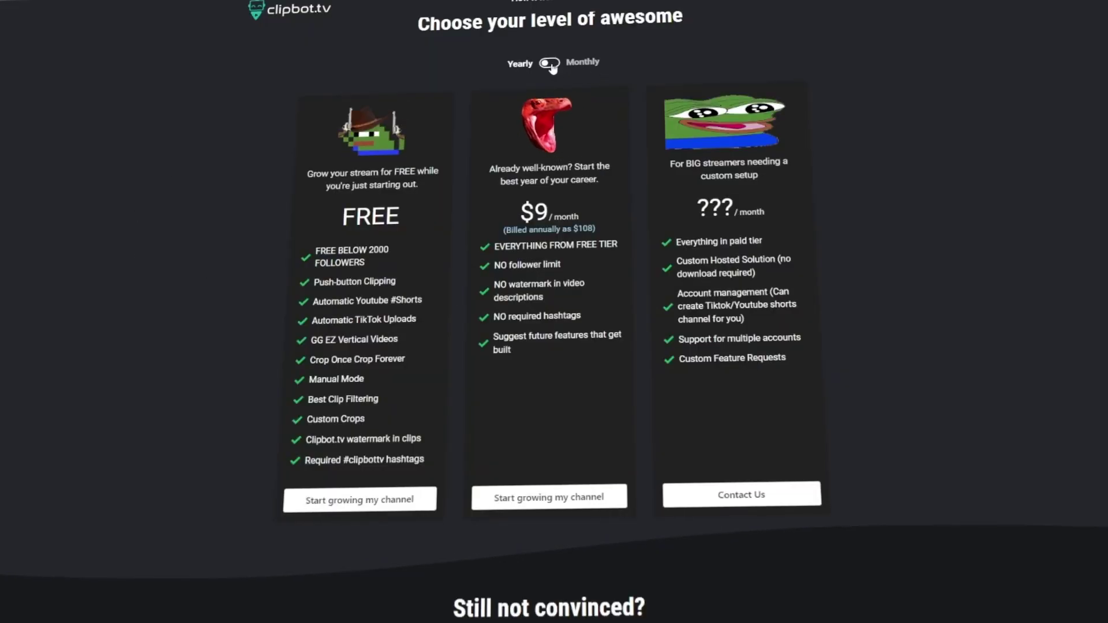
# Compare the monthly and yearly Clipbot pricing, ending on yearly billing
pyautogui.click(551, 64)
pyautogui.click(551, 64)
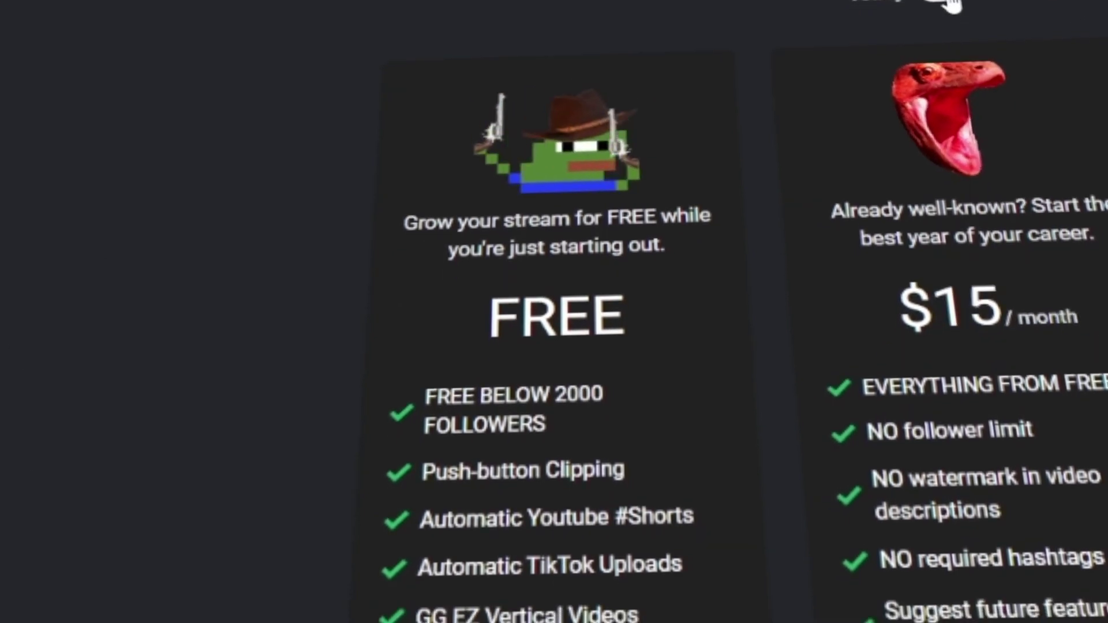
pyautogui.click(944, 4)
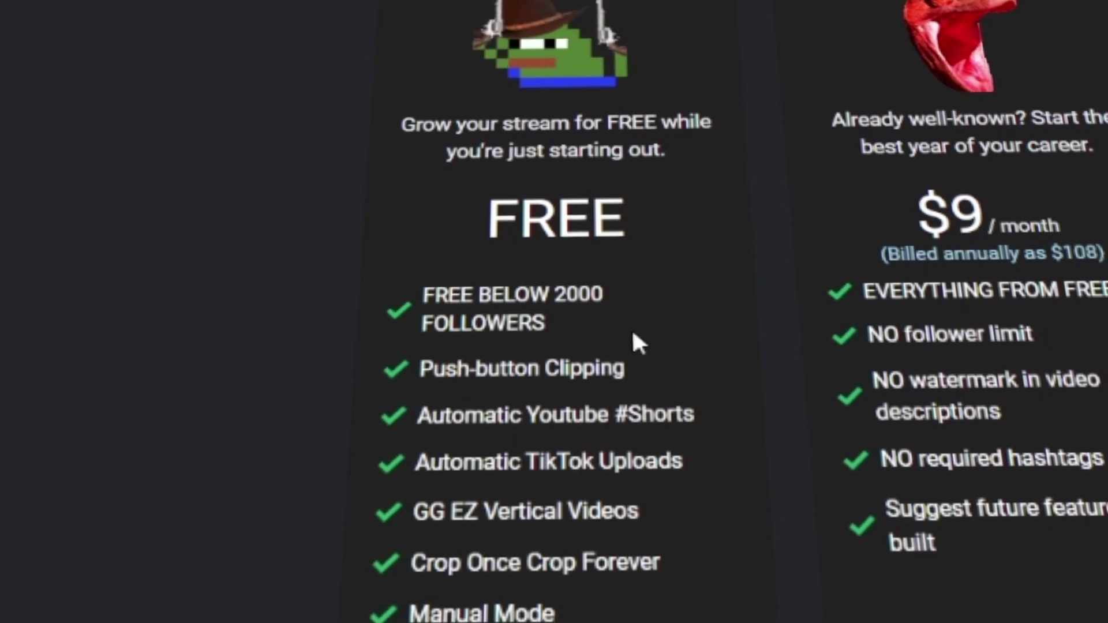
# Highlight the 'FREE BELOW 2000 FOLLOWERS' perk and scroll down to 'Still not convinced?'
pyautogui.moveTo(547, 303); pyautogui.dragTo(404, 271)
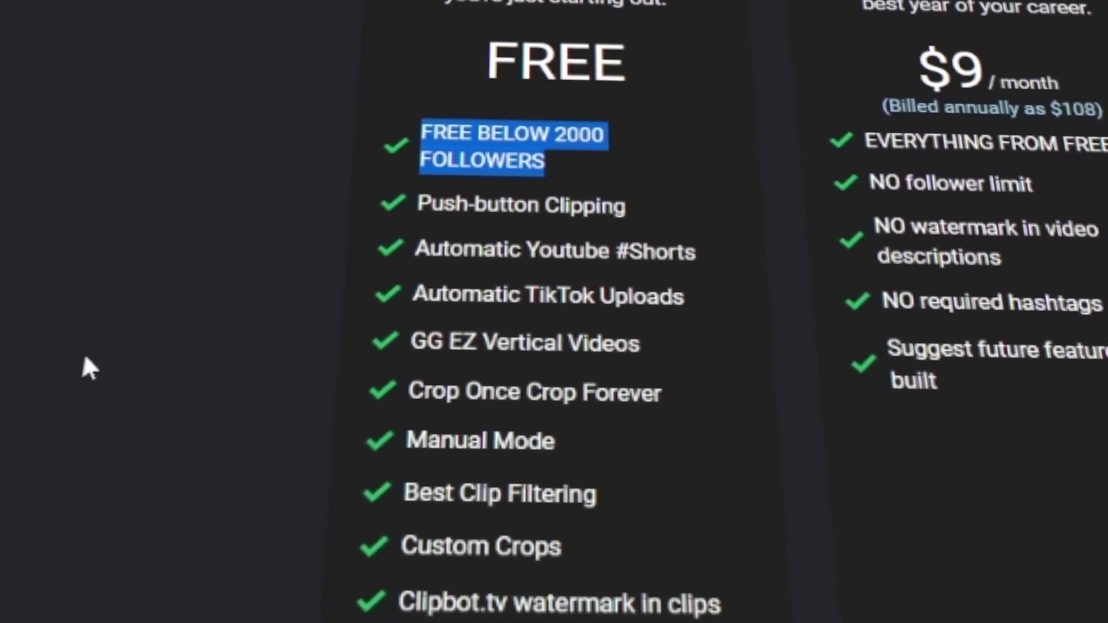
pyautogui.click(82, 355)
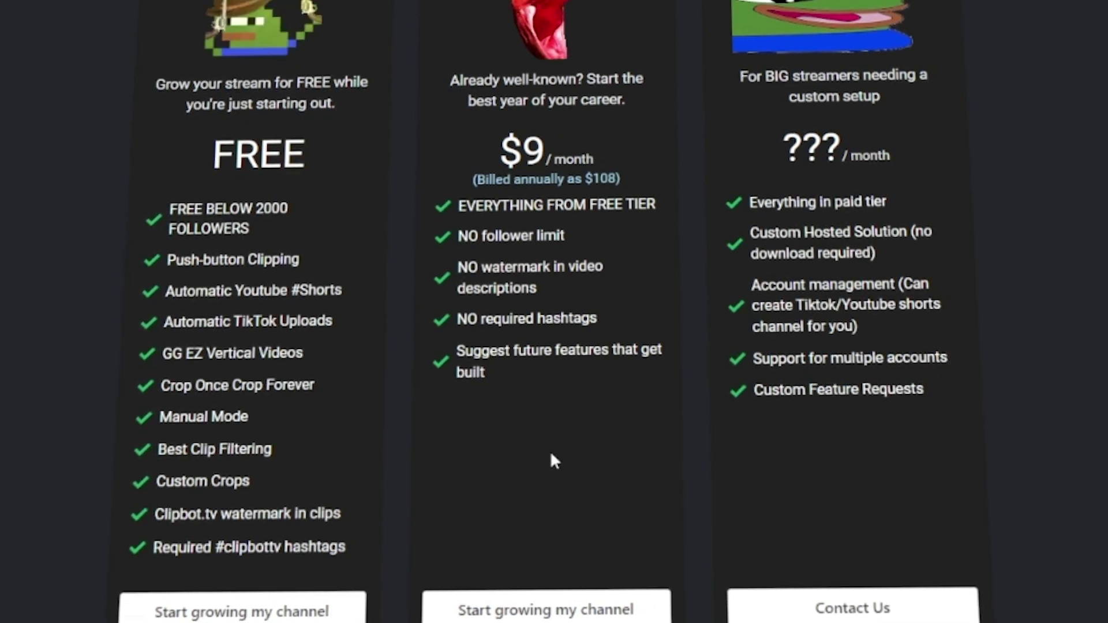
pyautogui.tripleClick(279, 229)
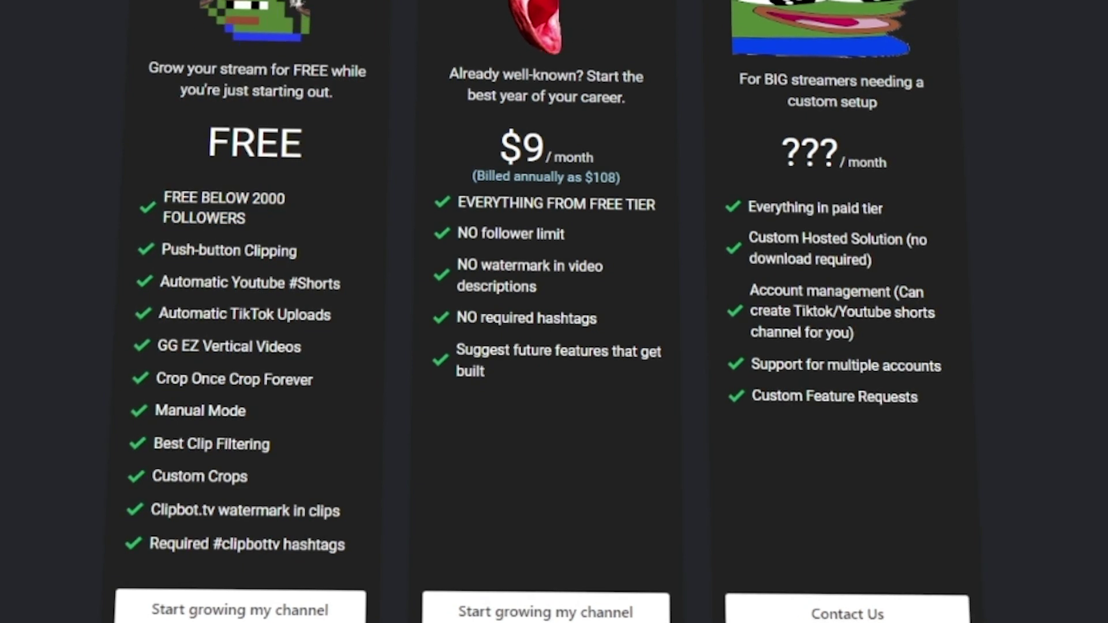
pyautogui.scroll(-5, 302, 225)
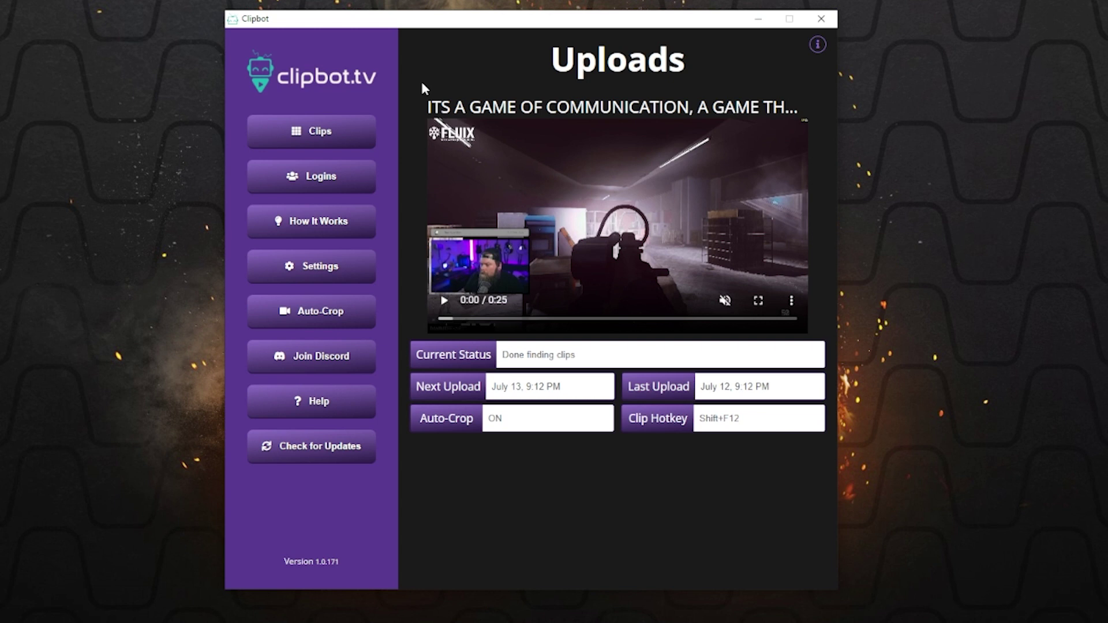
# Review the login options, then open Settings and enter Shift+F12 as the clip hotkey
pyautogui.click(359, 180)
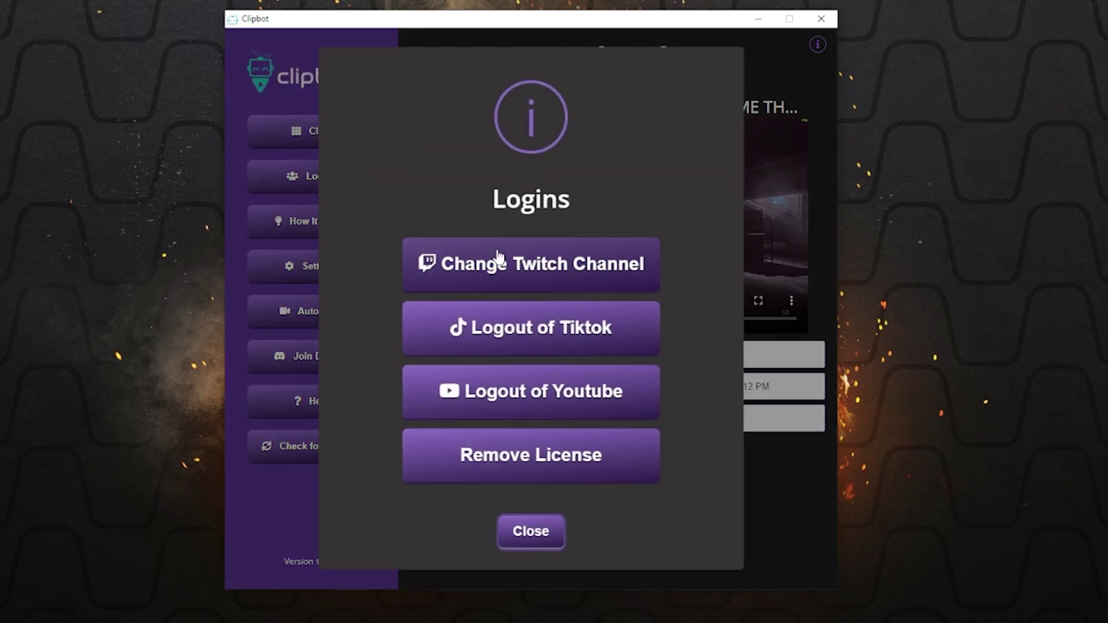
pyautogui.click(531, 531)
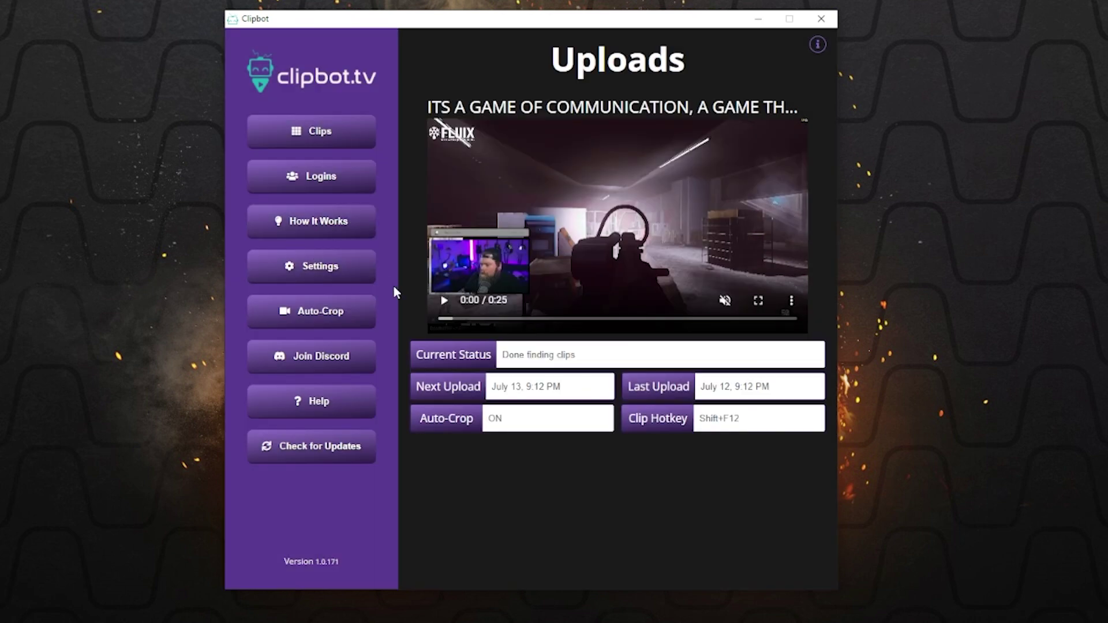
pyautogui.click(320, 266)
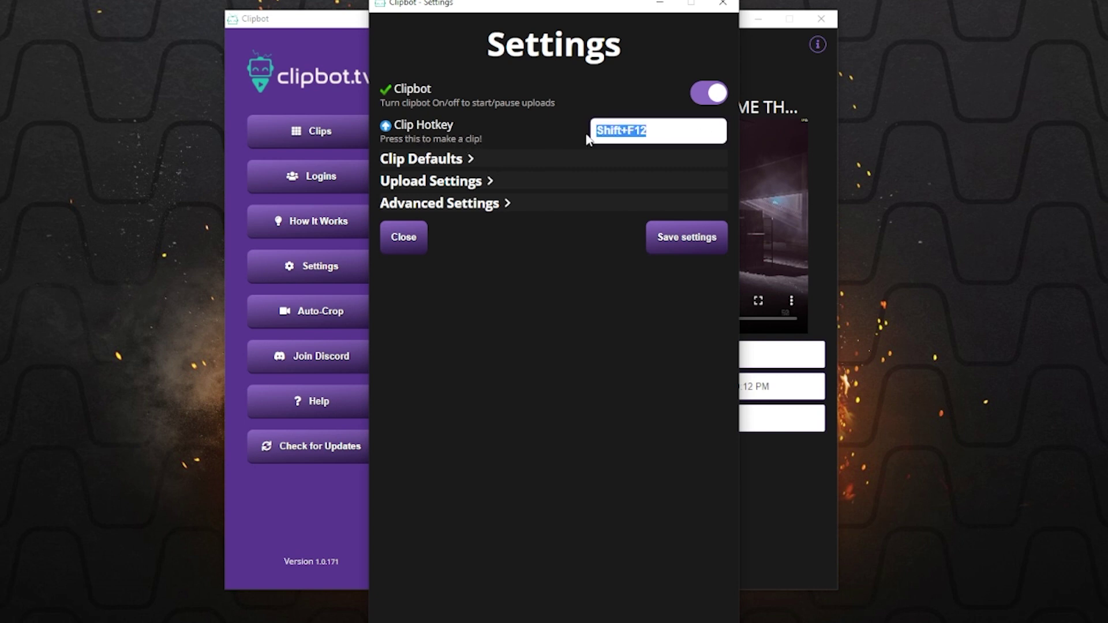
pyautogui.hotkey('shift', 'F12')
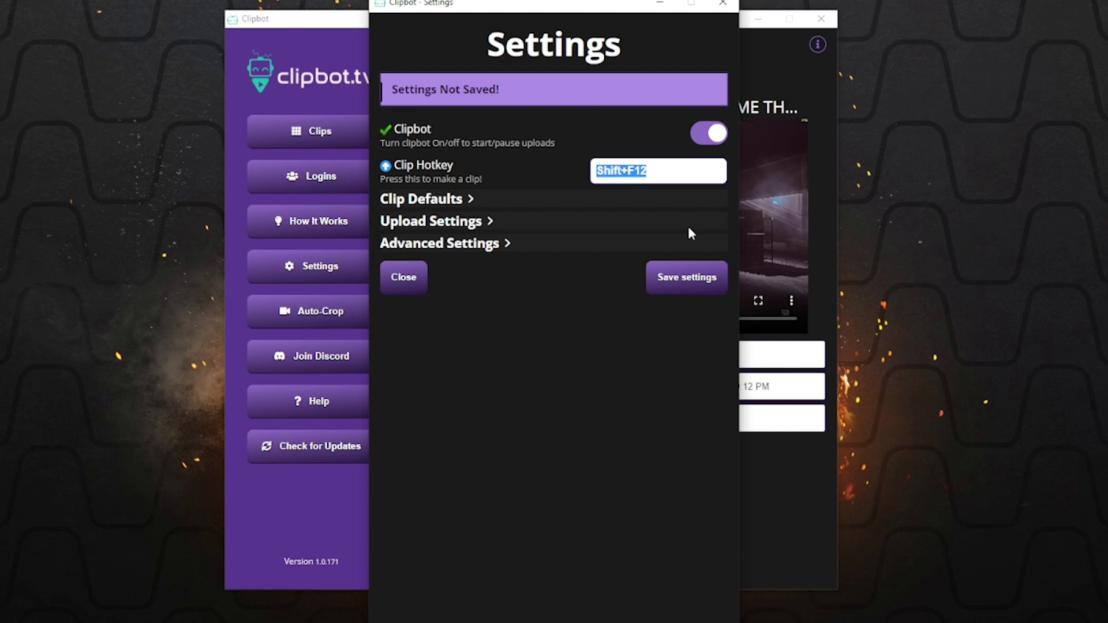
# Inspect the default YouTube hashtags and tags under Clip Defaults, then expand Upload Settings
pyautogui.click(687, 199)
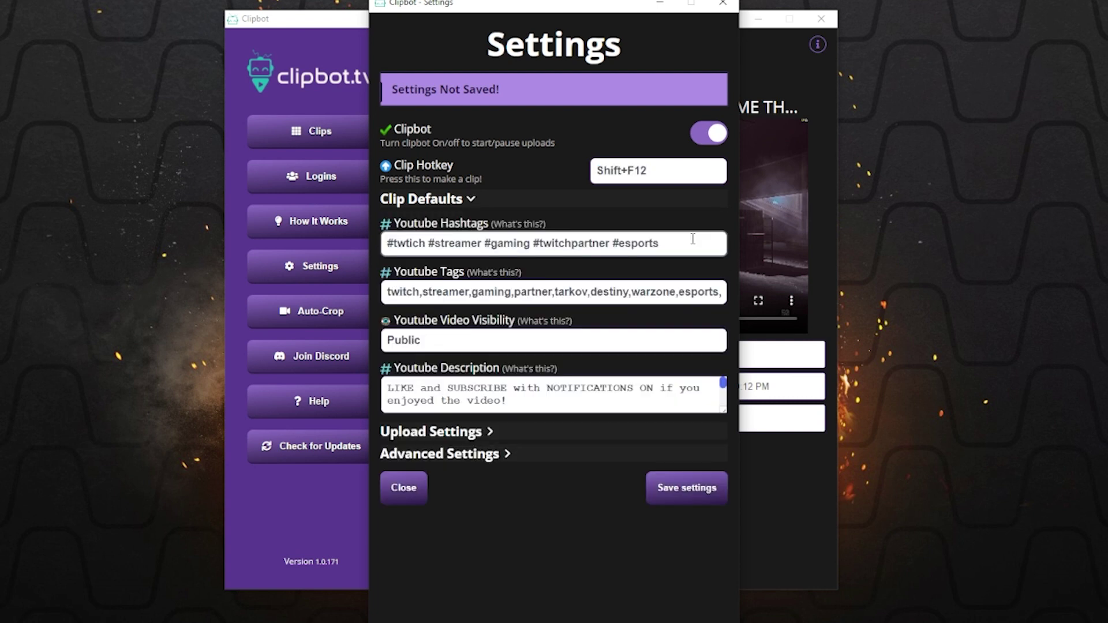
pyautogui.moveTo(693, 244); pyautogui.dragTo(334, 254)
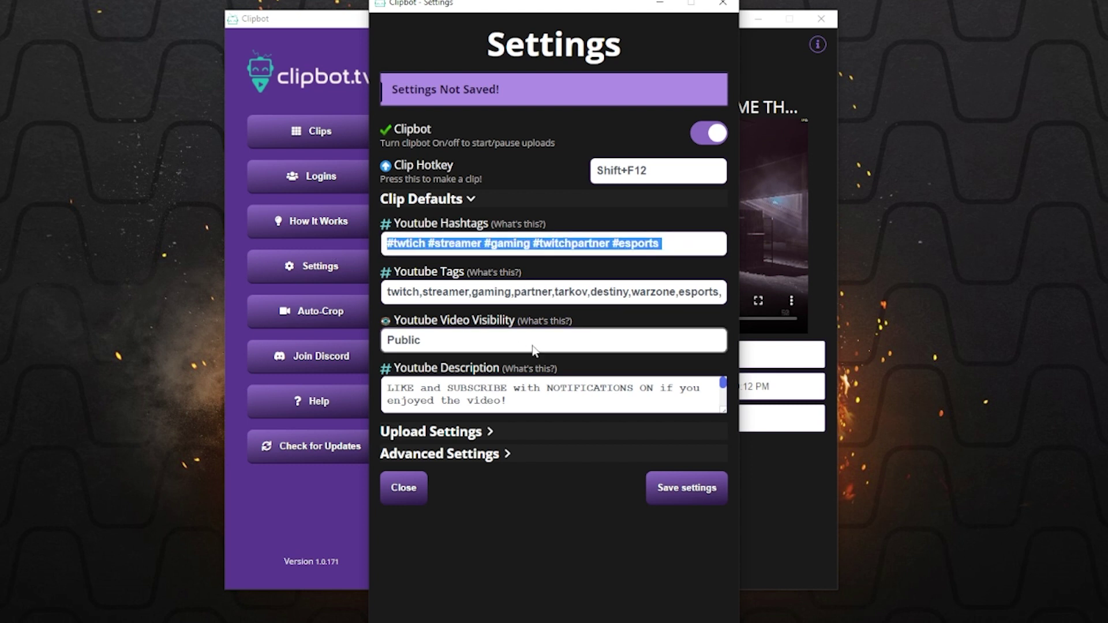
pyautogui.click(702, 292)
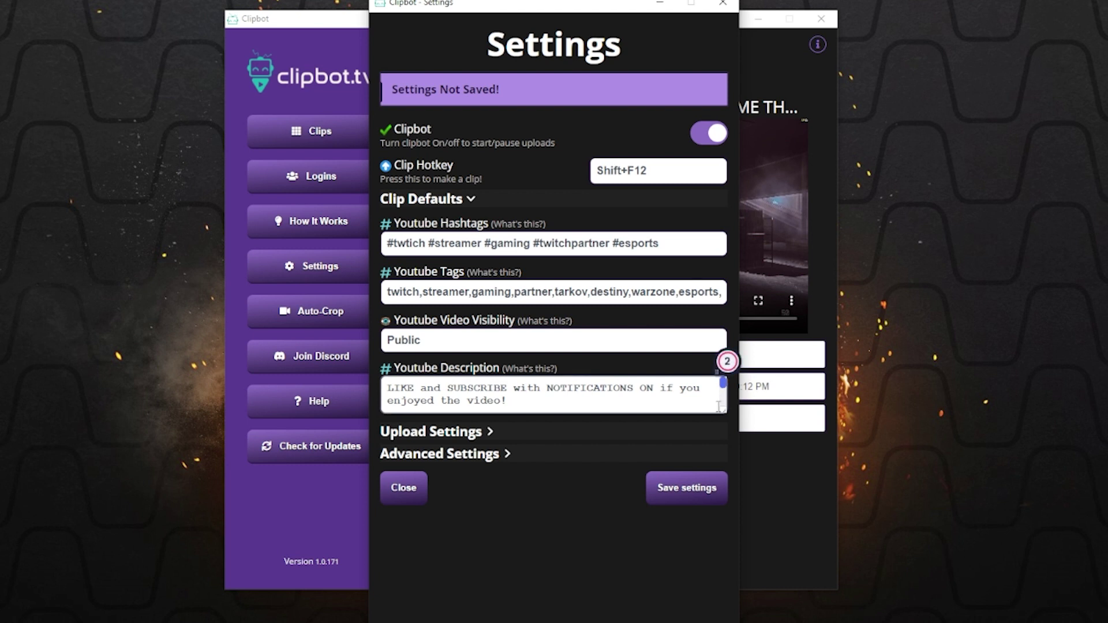
pyautogui.click(536, 432)
pyautogui.click(492, 223)
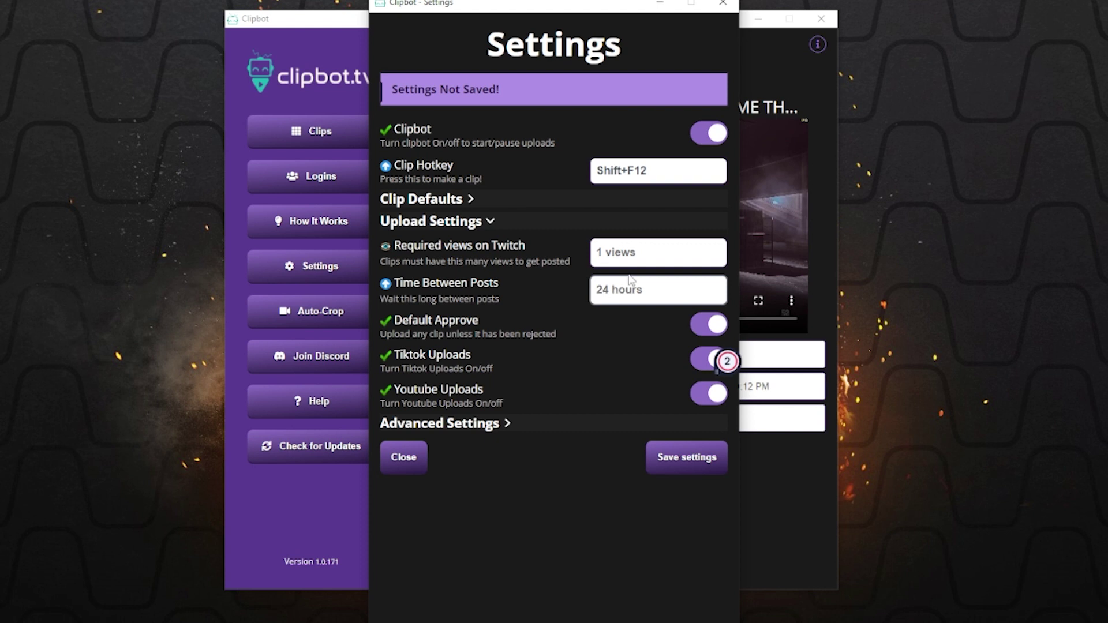
pyautogui.click(643, 254)
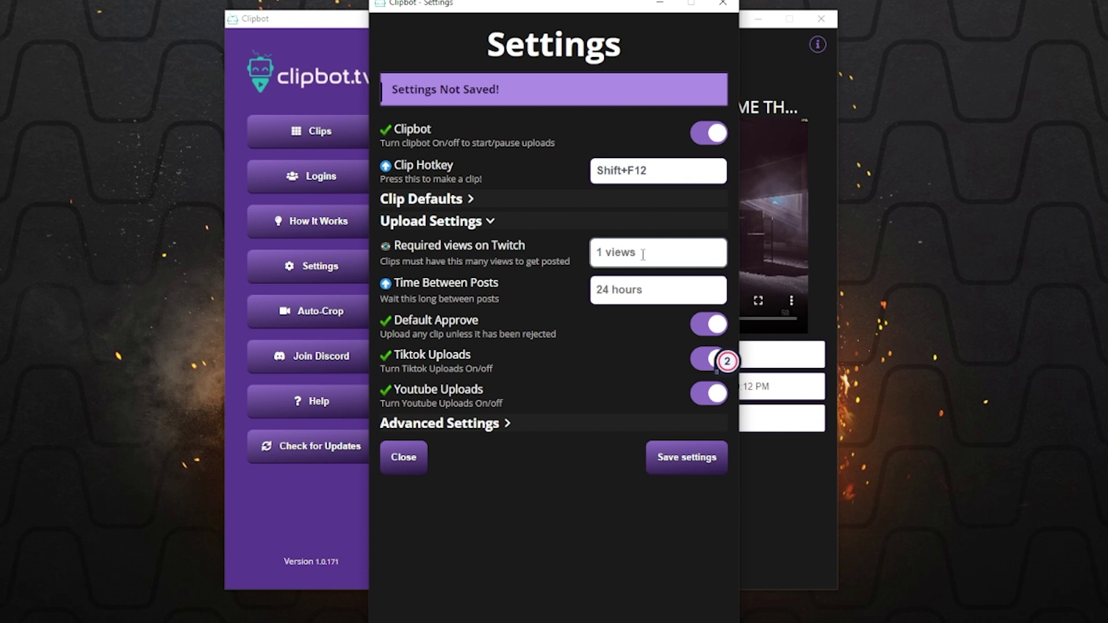
pyautogui.click(661, 287)
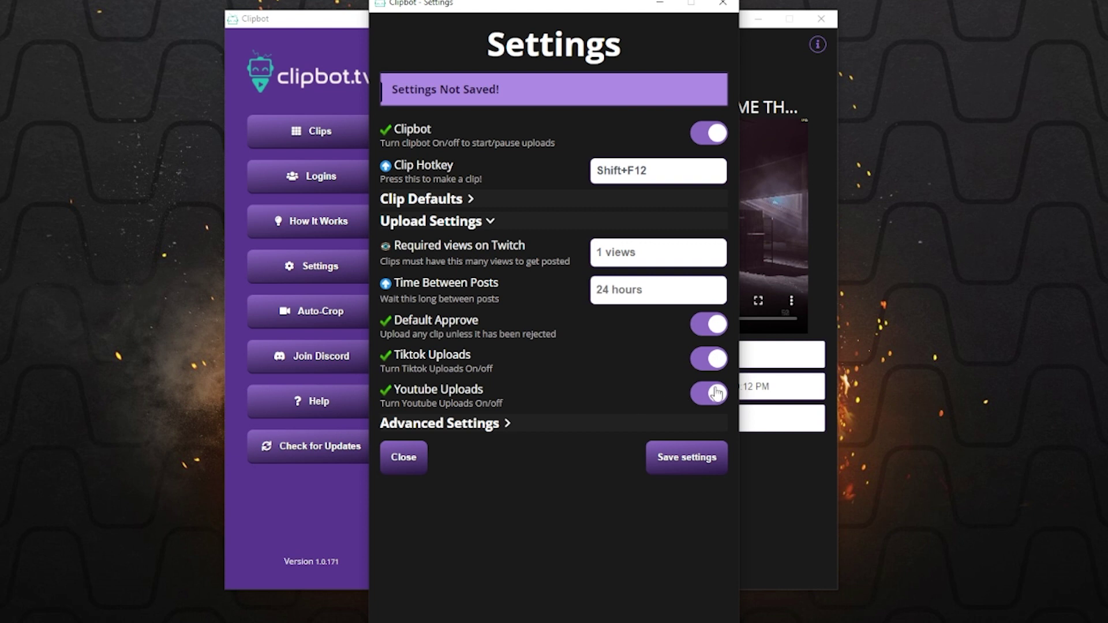
# Check the 24-hour Clip Age under Advanced Settings, then close the Settings window
pyautogui.click(492, 224)
pyautogui.click(508, 244)
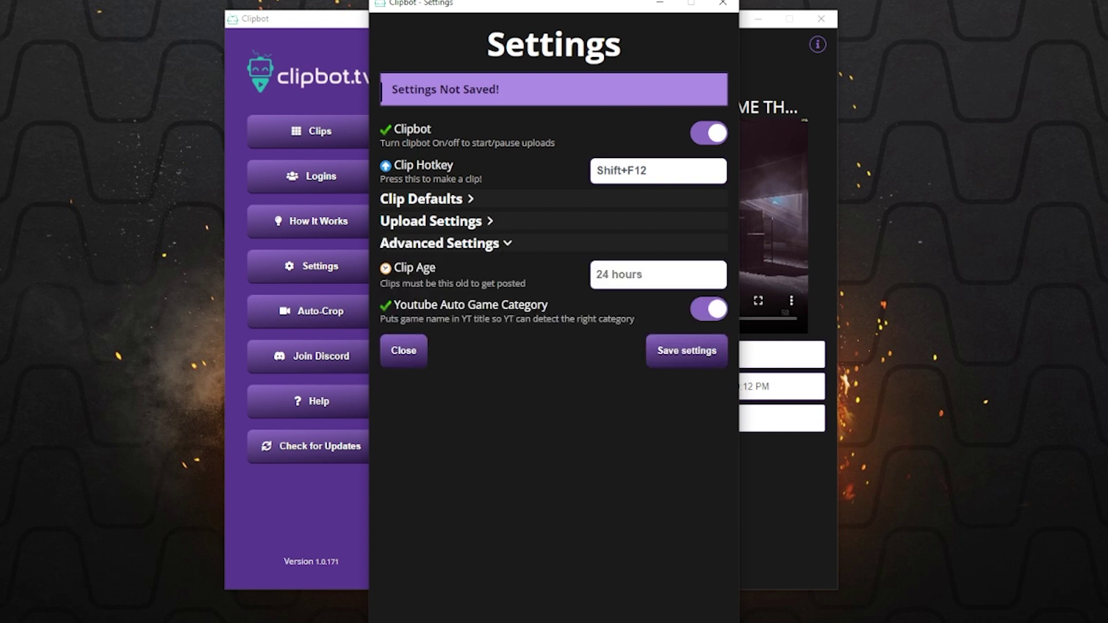
pyautogui.click(648, 272)
pyautogui.click(482, 319)
pyautogui.click(404, 350)
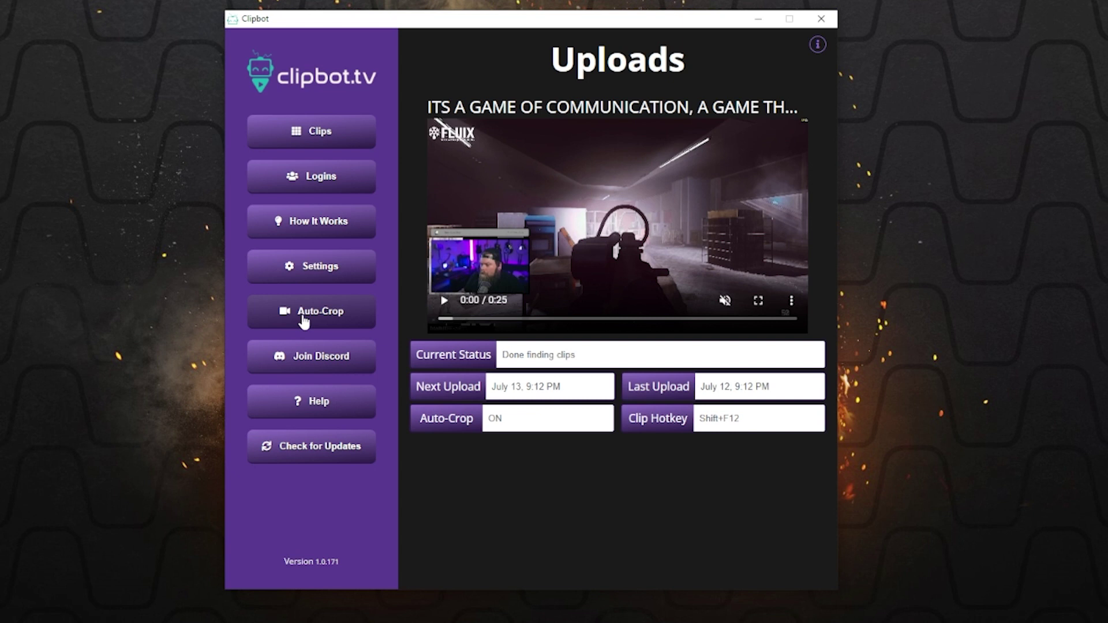
# Start changing the default camera/gameplay crop using the Cam Top layout
pyautogui.click(305, 322)
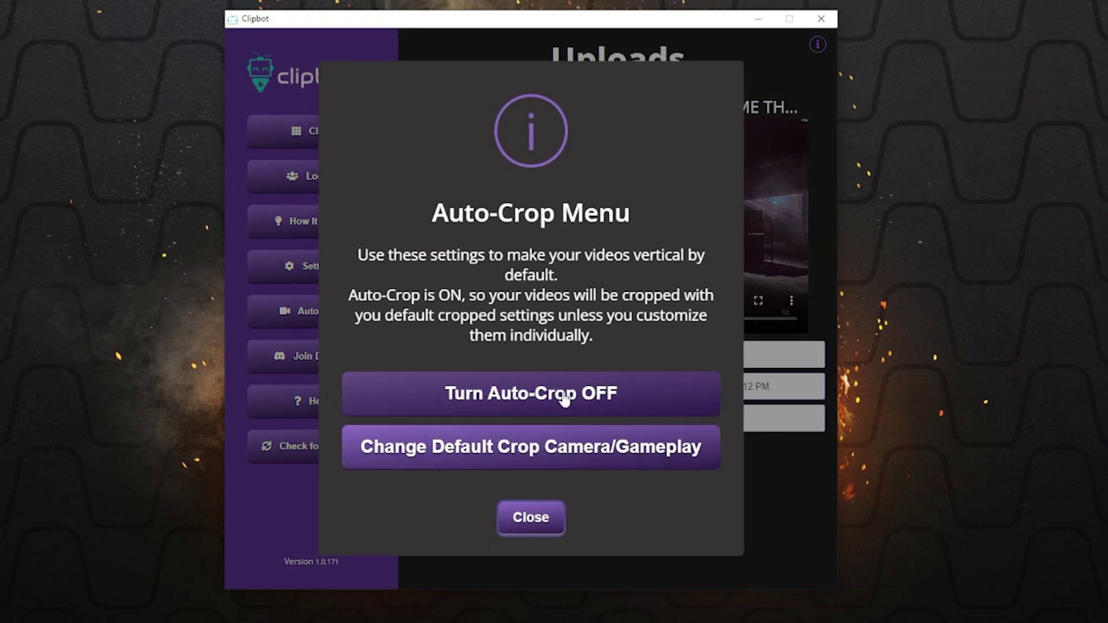
pyautogui.click(545, 450)
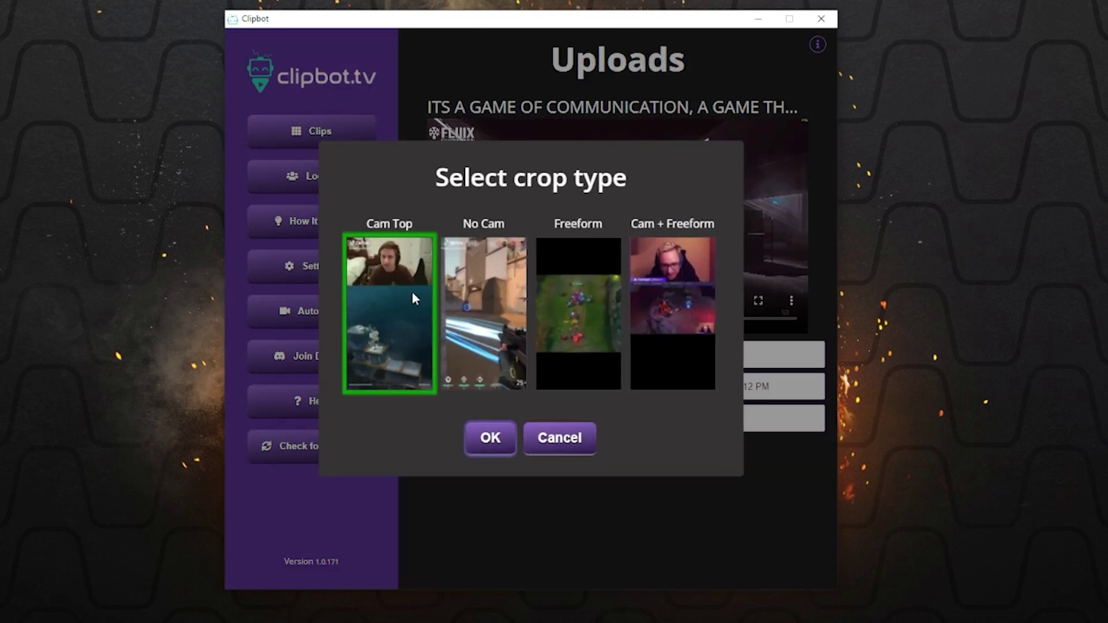
pyautogui.click(491, 439)
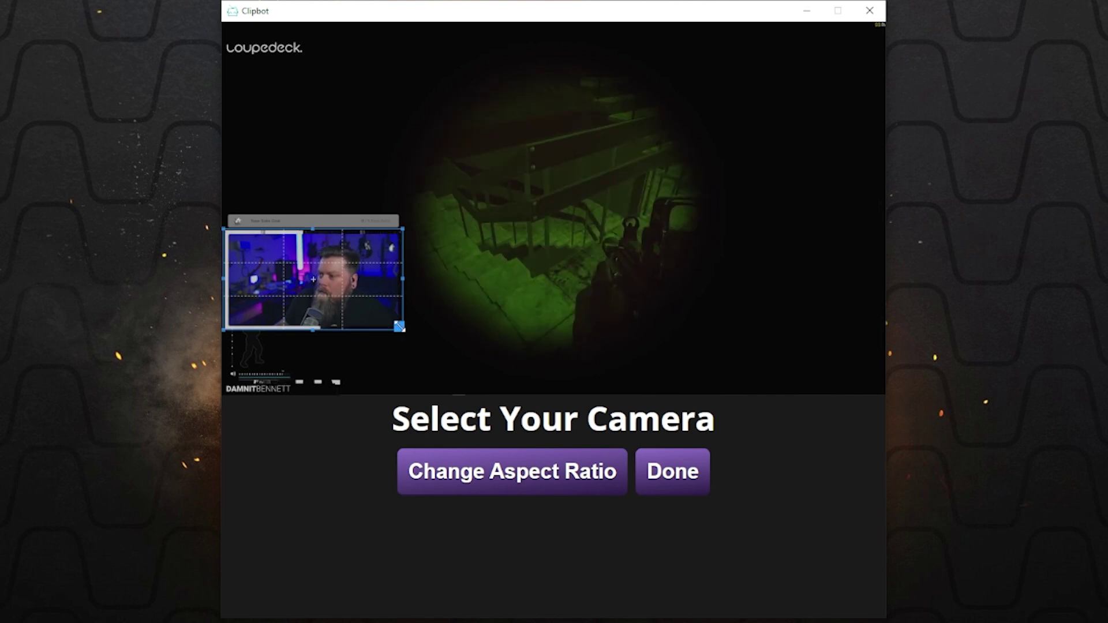
# Enlarge the webcam crop slightly, shift the gameplay area left, and save the crop
pyautogui.moveTo(399, 326)
pyautogui.mouseDown()
pyautogui.moveTo(434, 349)
pyautogui.moveTo(403, 329)
pyautogui.mouseUp()
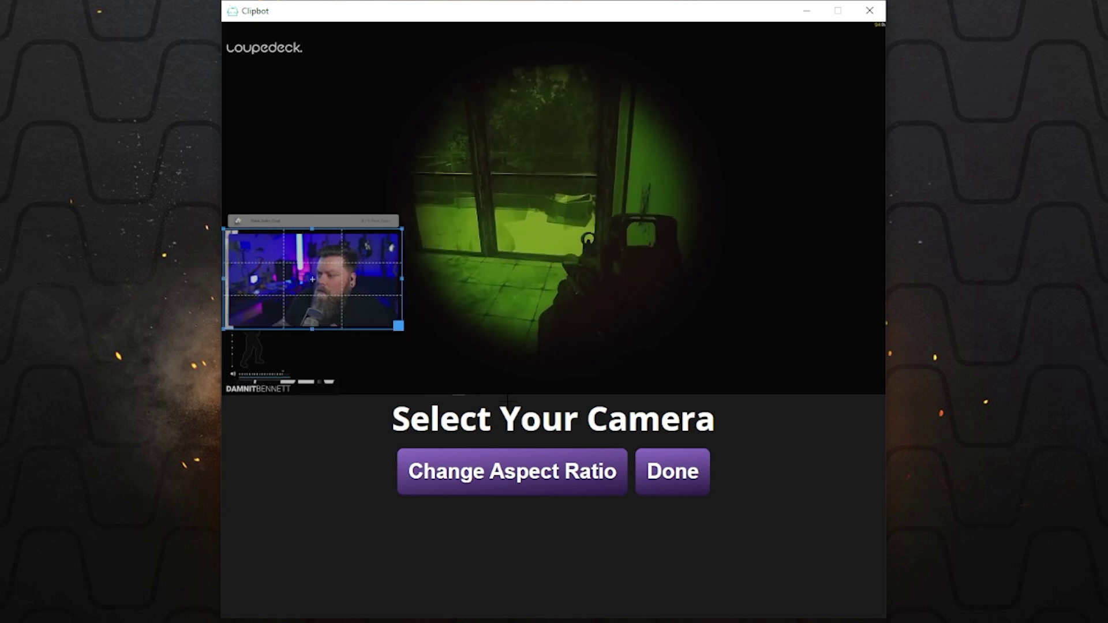
pyautogui.click(673, 475)
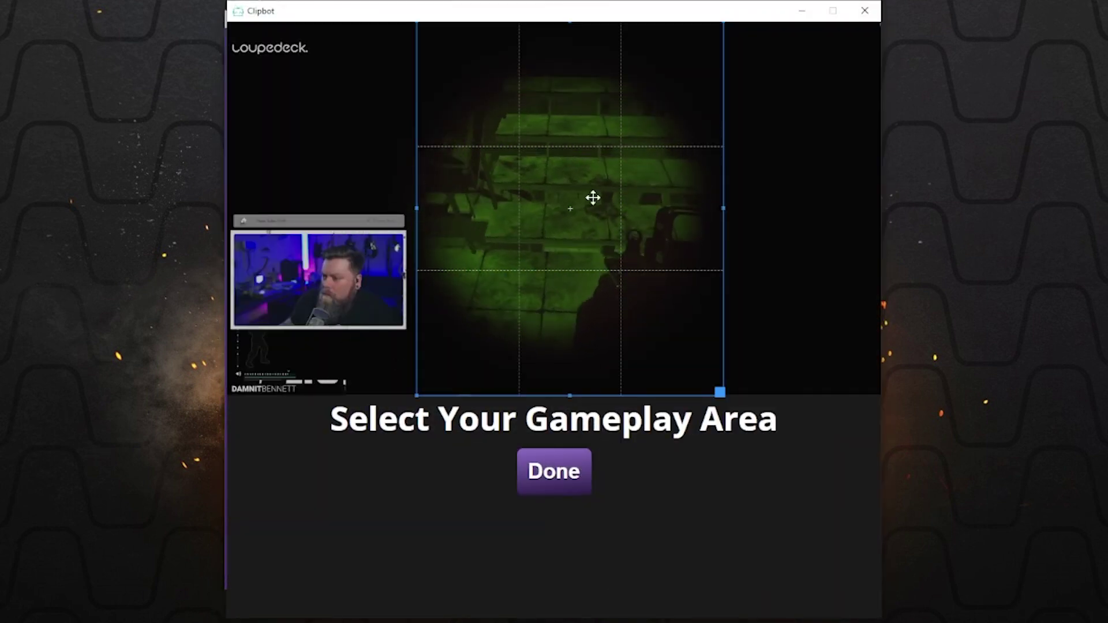
pyautogui.moveTo(575, 219); pyautogui.dragTo(571, 220)
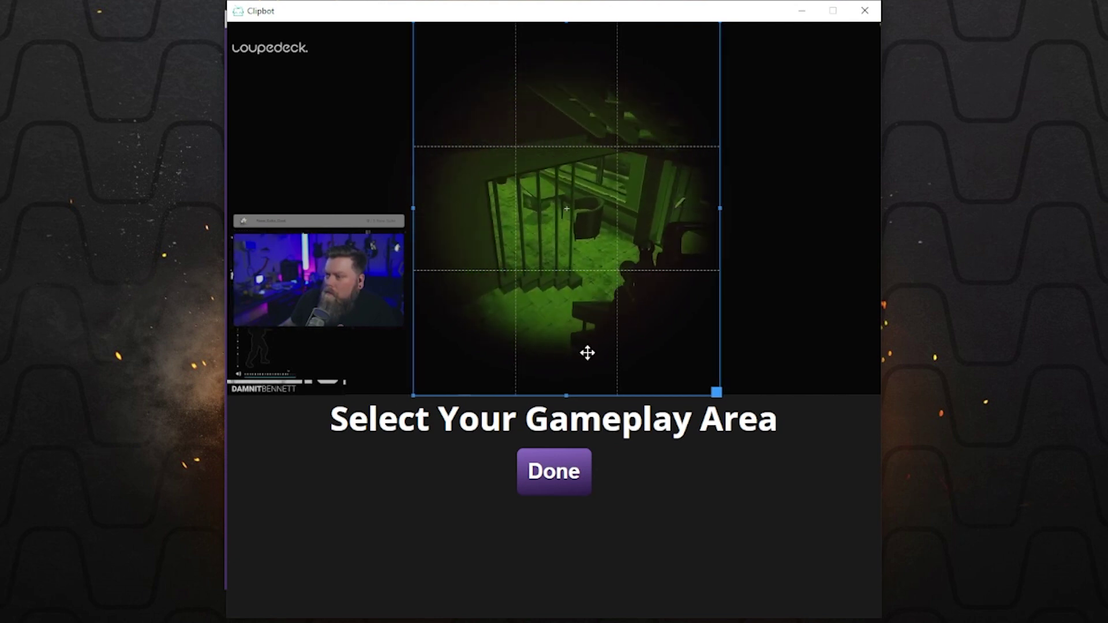
pyautogui.click(565, 474)
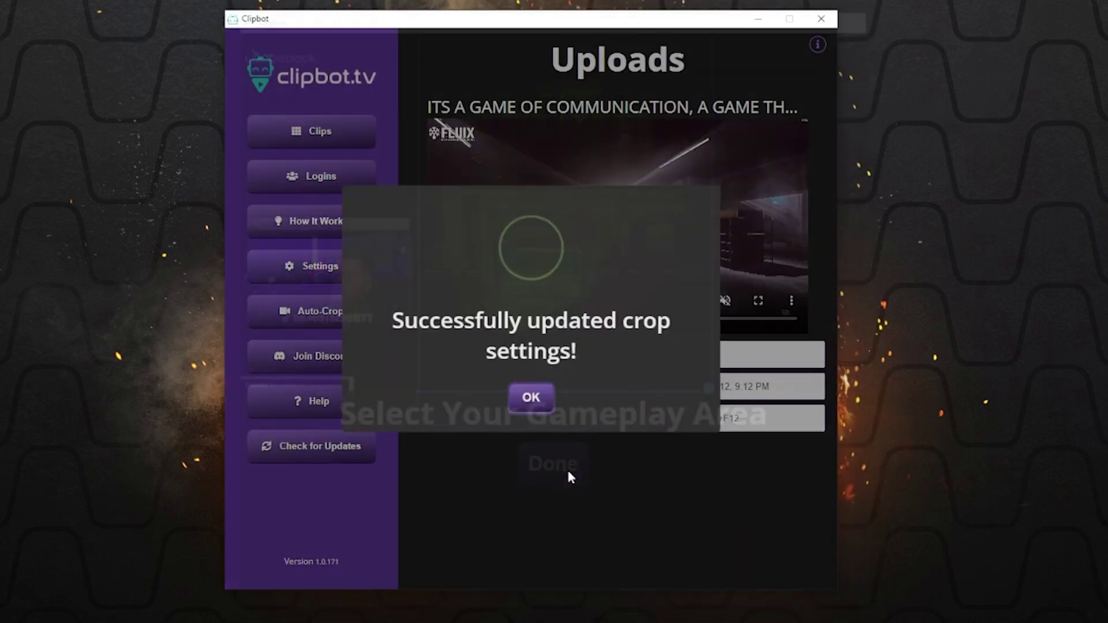
pyautogui.click(530, 410)
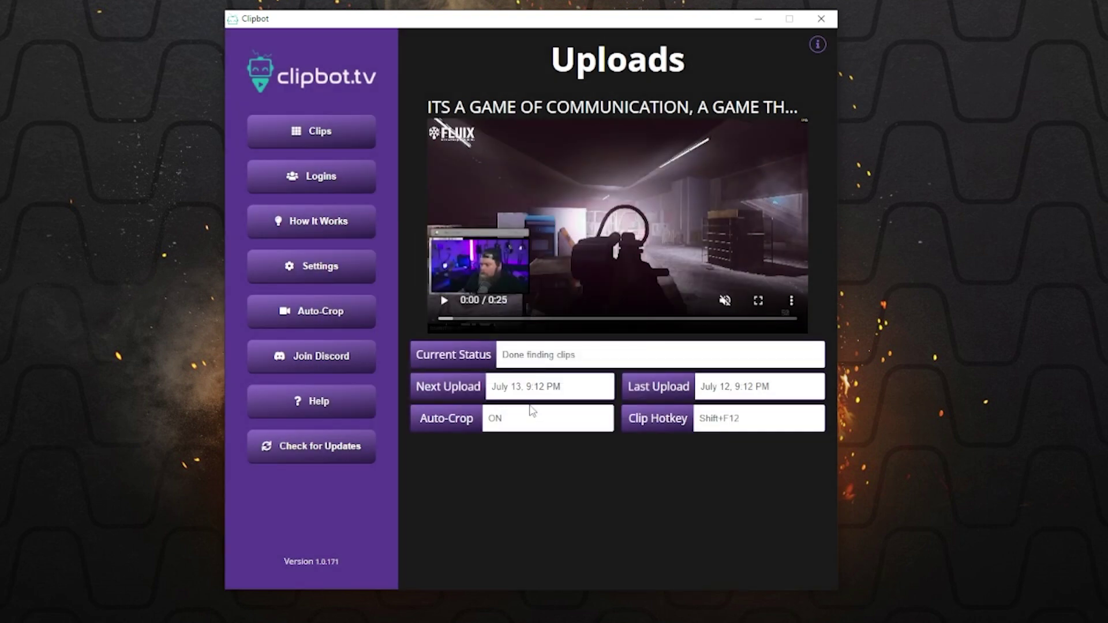
# Open the Manage Clips window listing all 174 clips
pyautogui.click(330, 142)
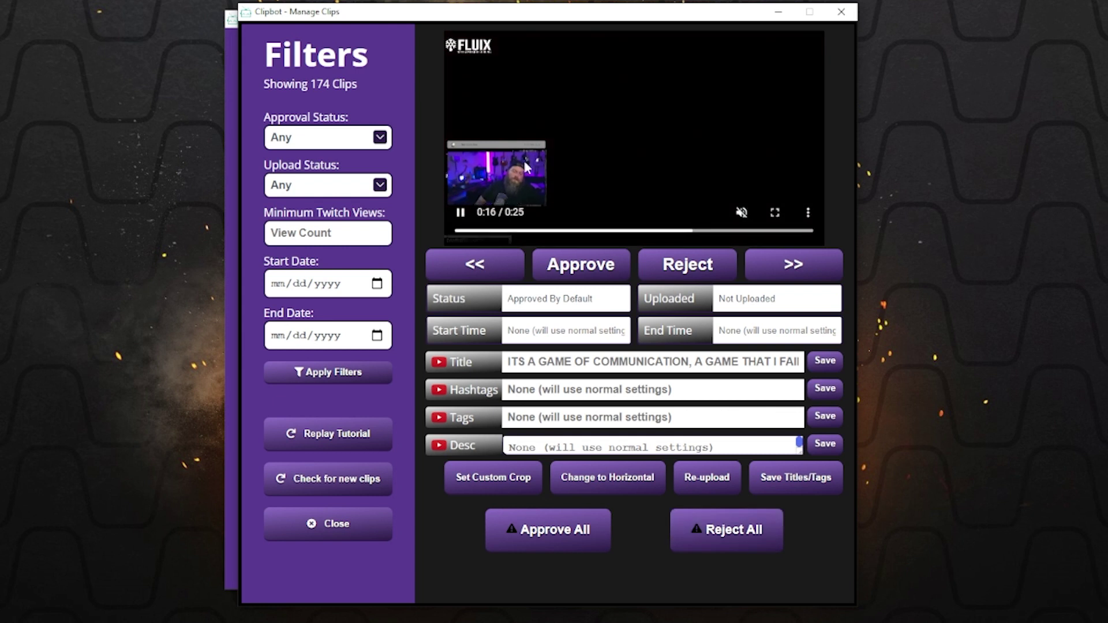
pyautogui.click(523, 485)
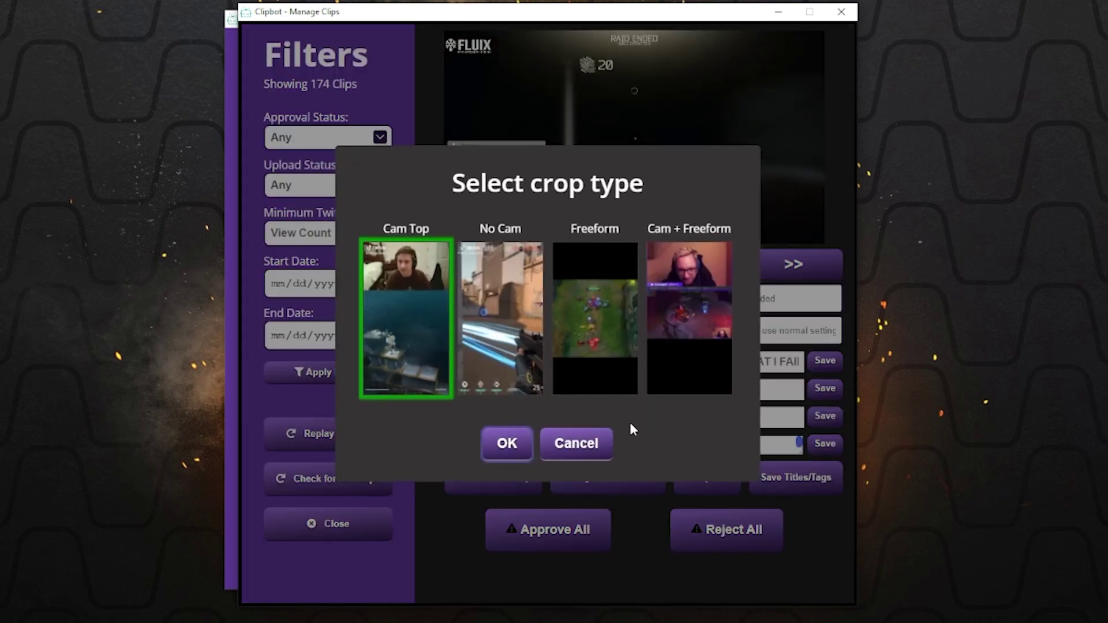
pyautogui.click(582, 454)
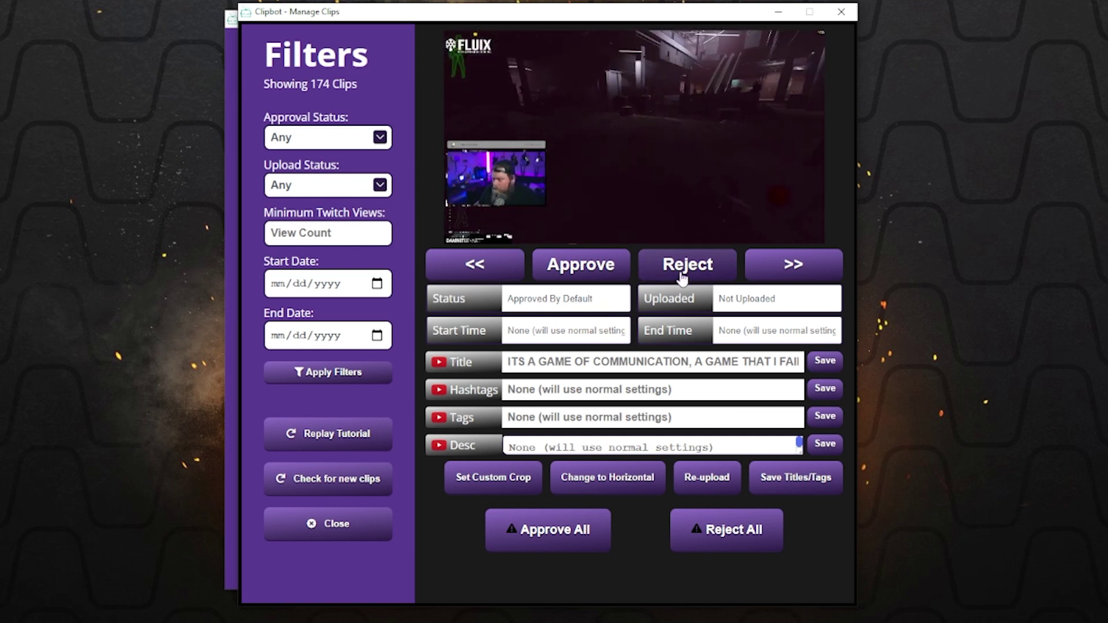
# Advance three clips, unmute the preview, then skip forward eight more clips
pyautogui.click(796, 277)
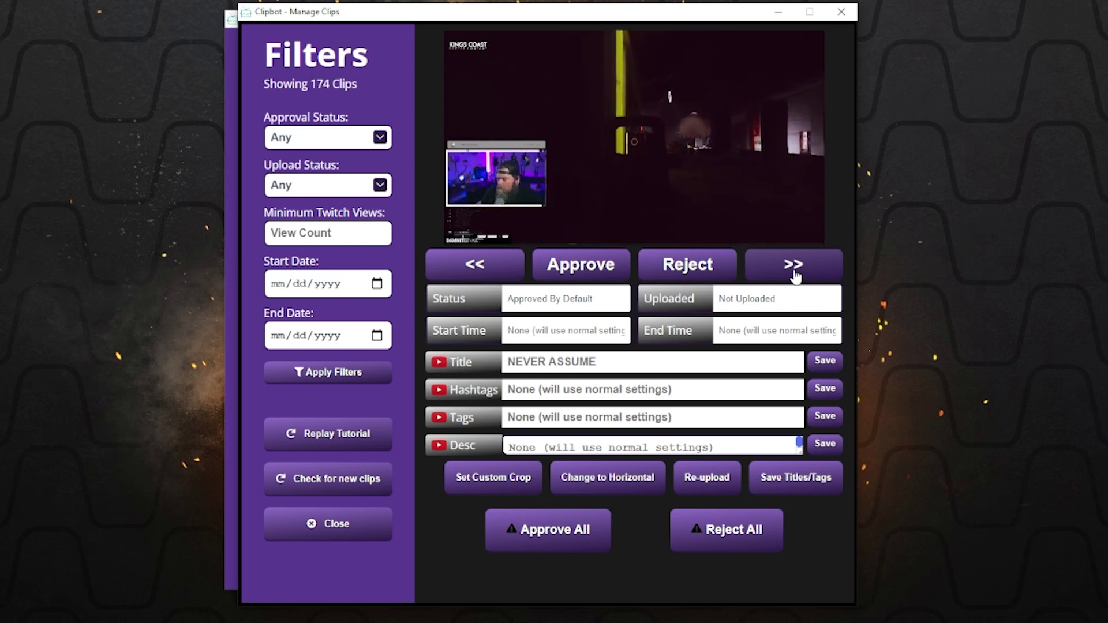
pyautogui.click(797, 276)
pyautogui.click(804, 272)
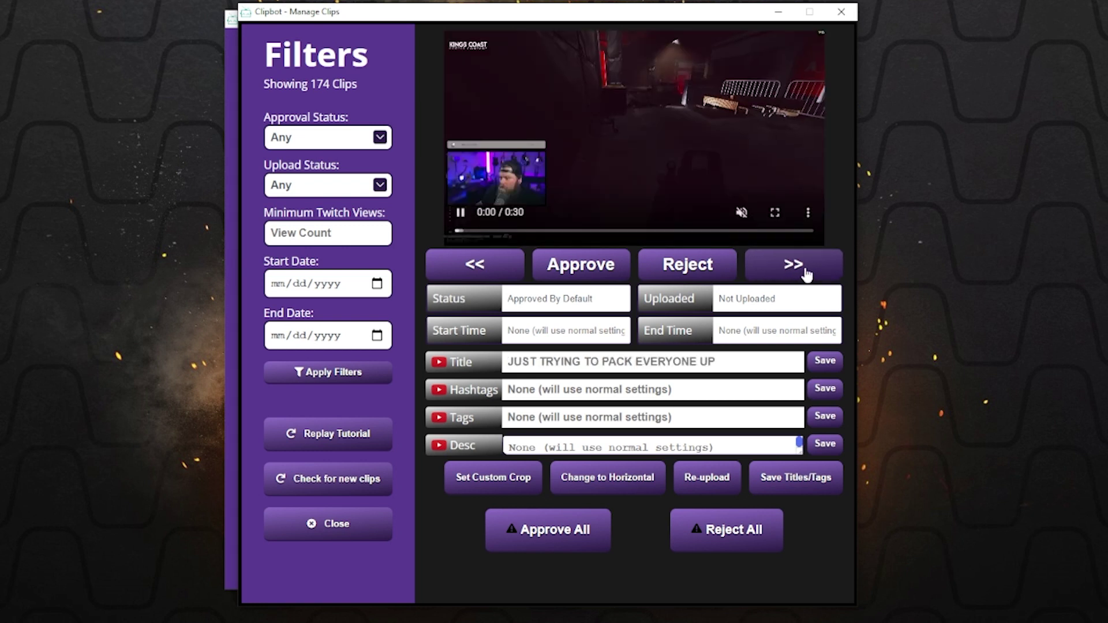
pyautogui.click(741, 213)
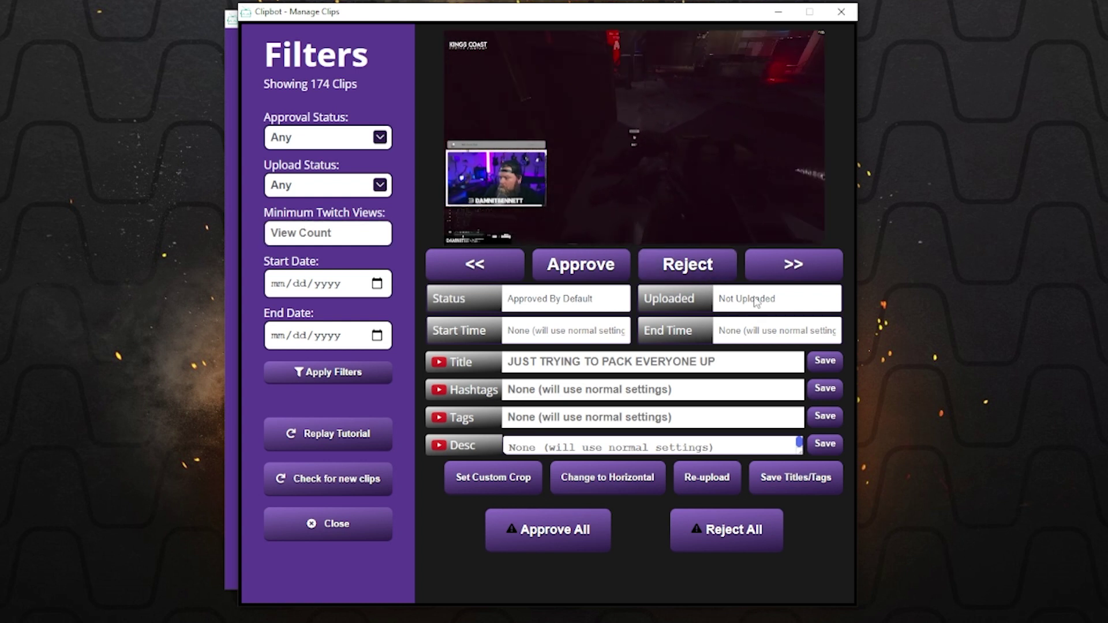
pyautogui.click(793, 268)
pyautogui.click(794, 266)
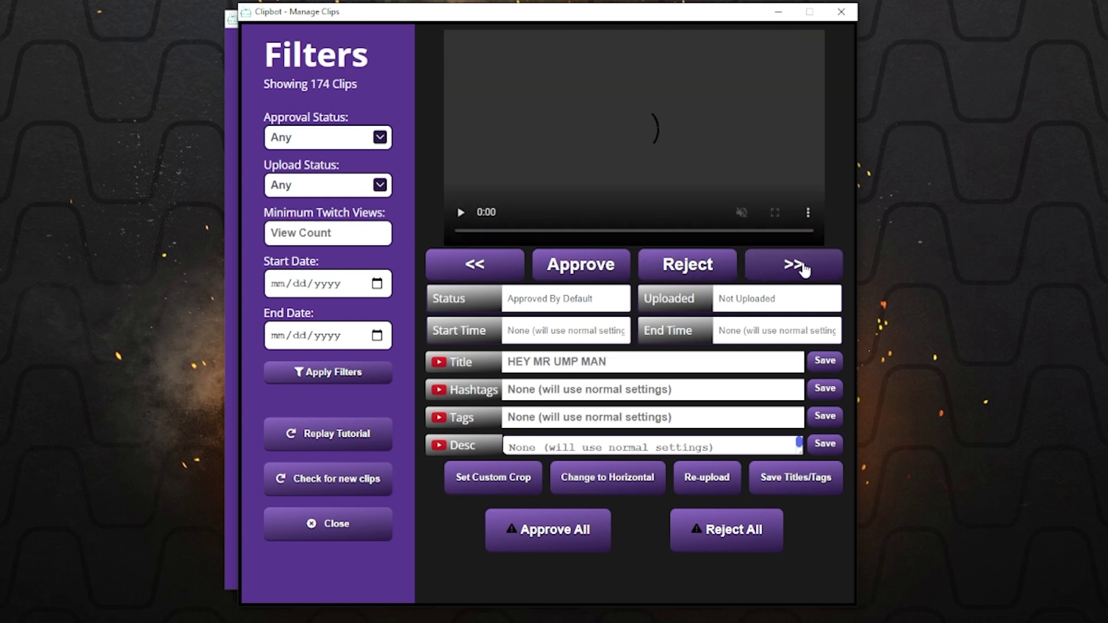
pyautogui.click(803, 266)
pyautogui.click(802, 266)
pyautogui.click(802, 266)
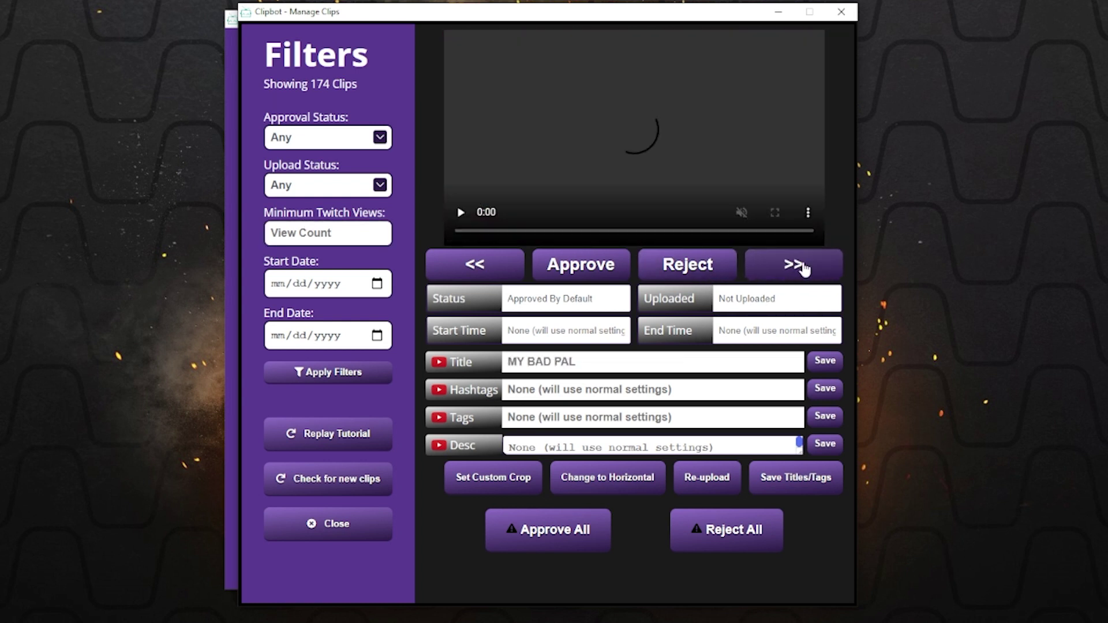
pyautogui.click(802, 266)
pyautogui.click(802, 266)
pyautogui.click(800, 265)
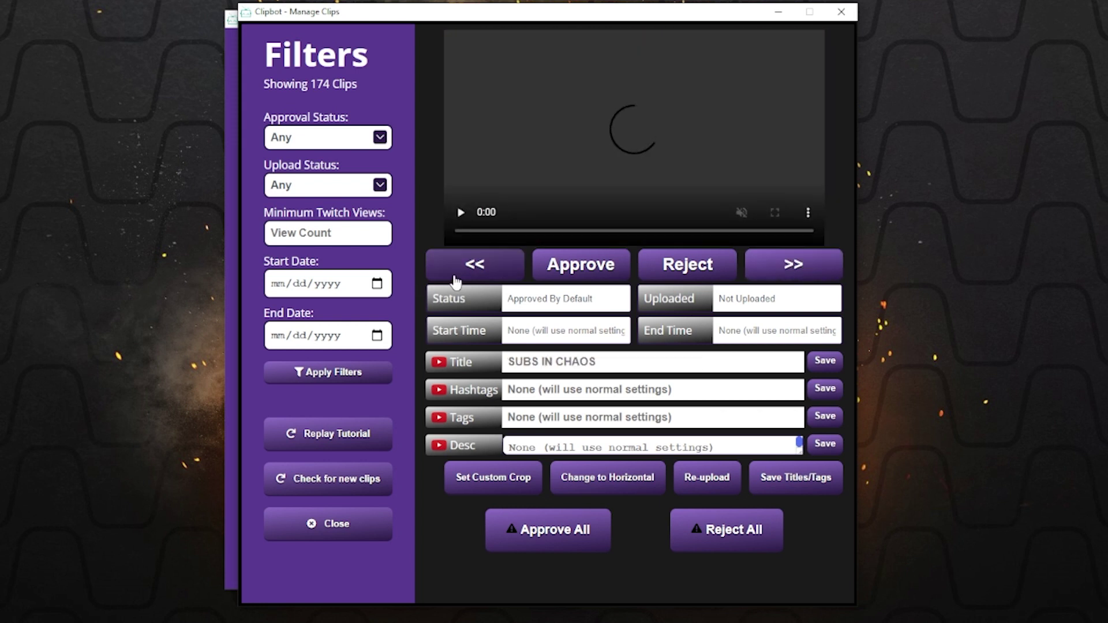
# Go back seven clips to the rejected 'HOW MUCH GEAR CAN I LOSE TODAY?' clip
pyautogui.click(447, 275)
pyautogui.click(447, 274)
pyautogui.click(447, 275)
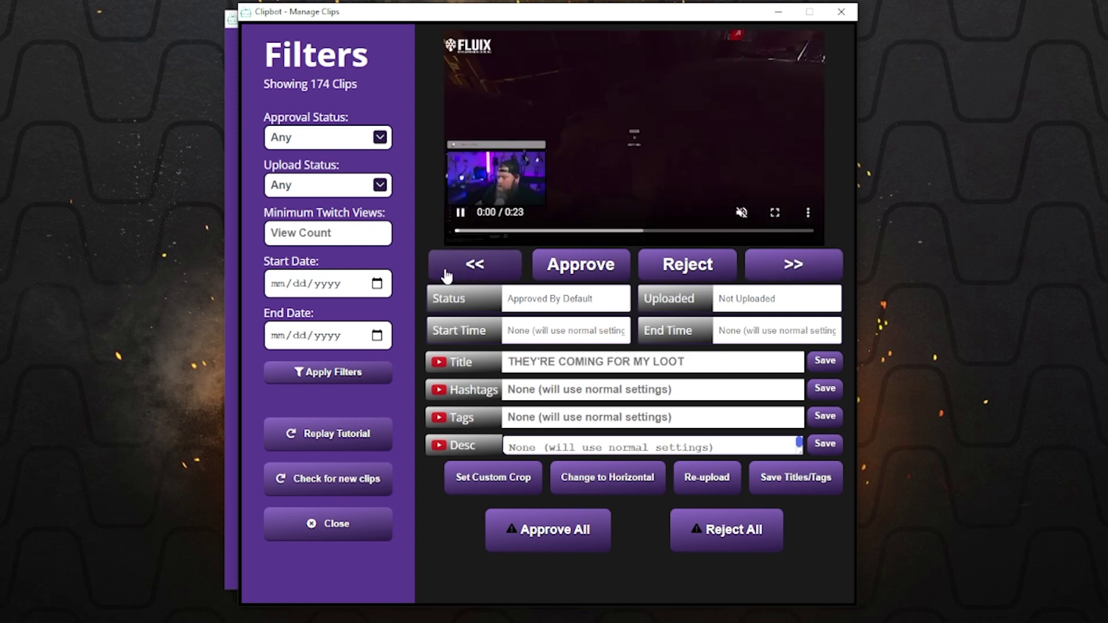
pyautogui.click(448, 275)
pyautogui.click(447, 275)
pyautogui.click(447, 274)
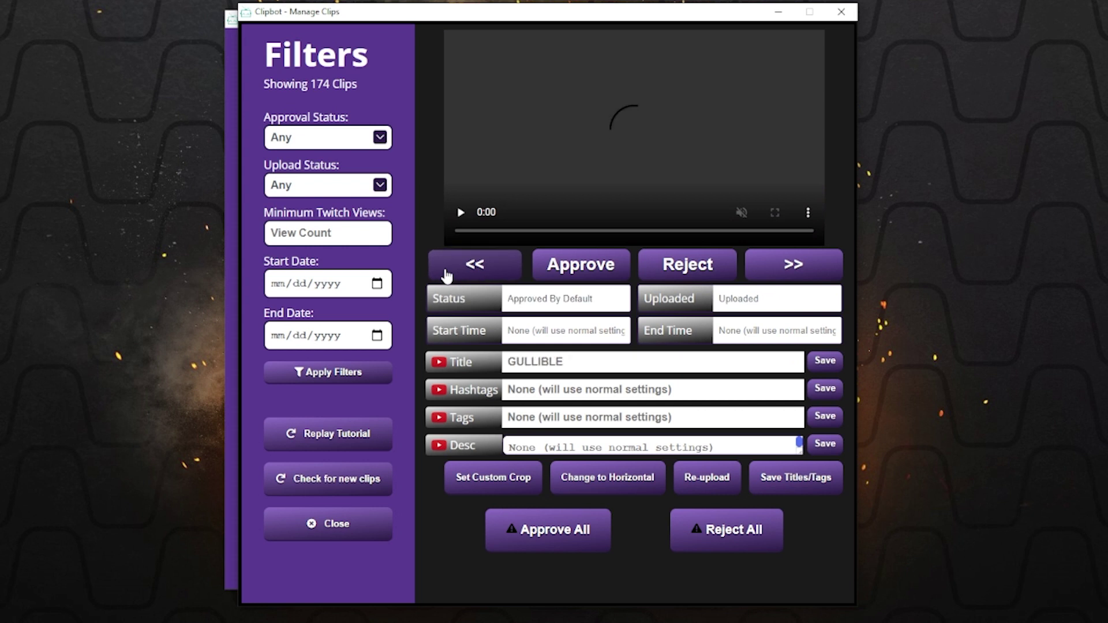
pyautogui.click(456, 269)
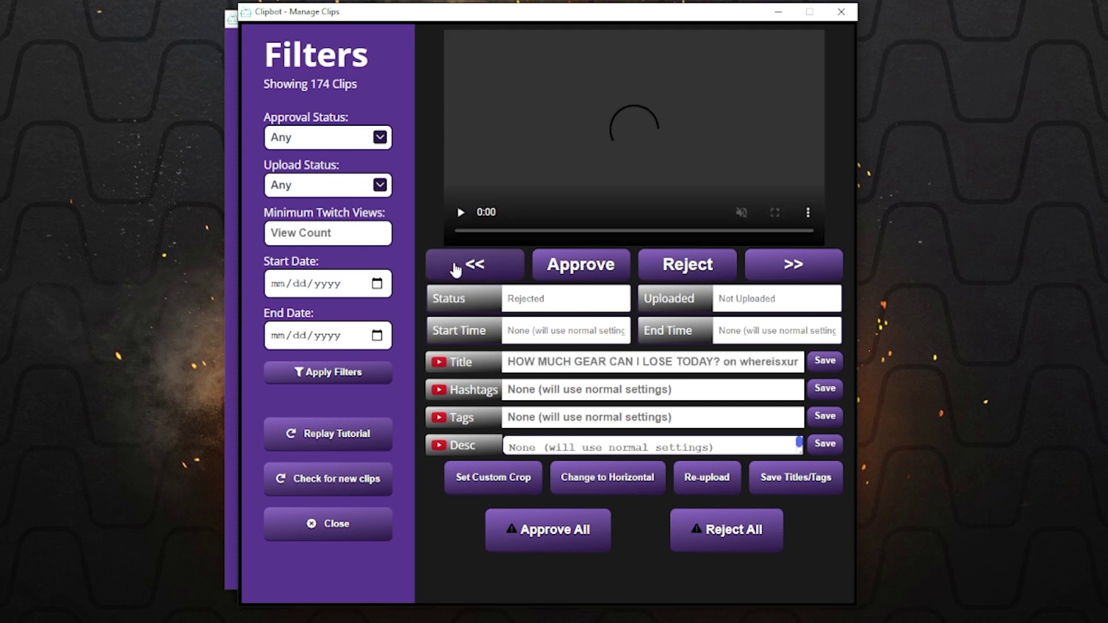
# Step back three more clips to the rejected 'MY WIFE ICED ME MID STREAM' clip
pyautogui.click(456, 270)
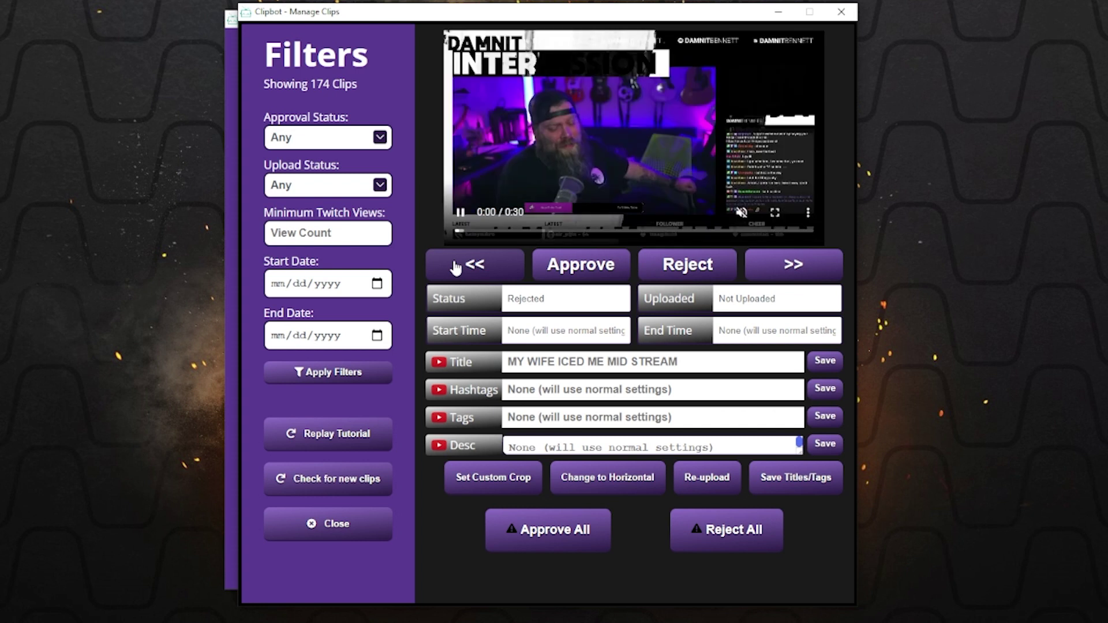
pyautogui.click(456, 267)
pyautogui.click(787, 264)
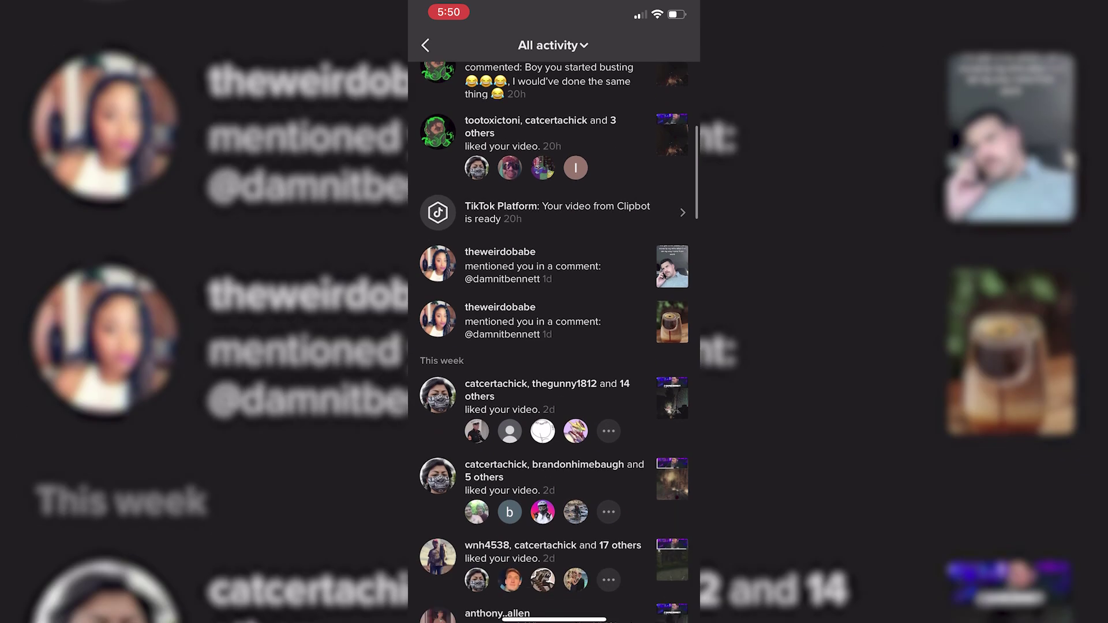
# Open the TikTok Platform notifications and look over the 'Your video from Clipbot is ready' messages
pyautogui.scroll(-2, 554, 335)
pyautogui.scroll(4, 555, 335)
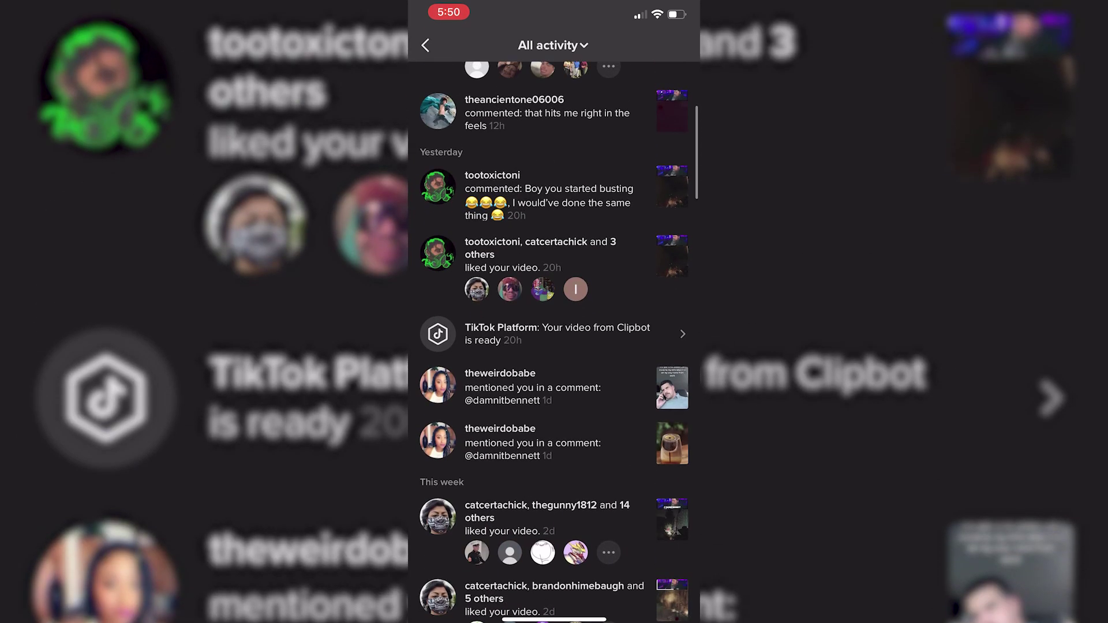
pyautogui.scroll(1, 554, 335)
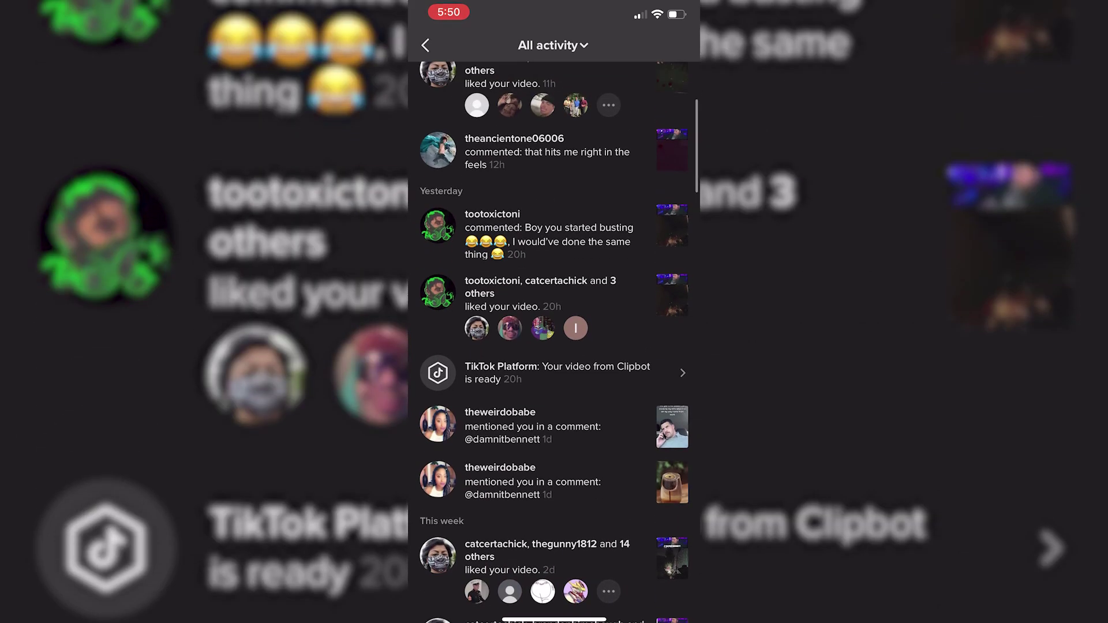
pyautogui.click(557, 373)
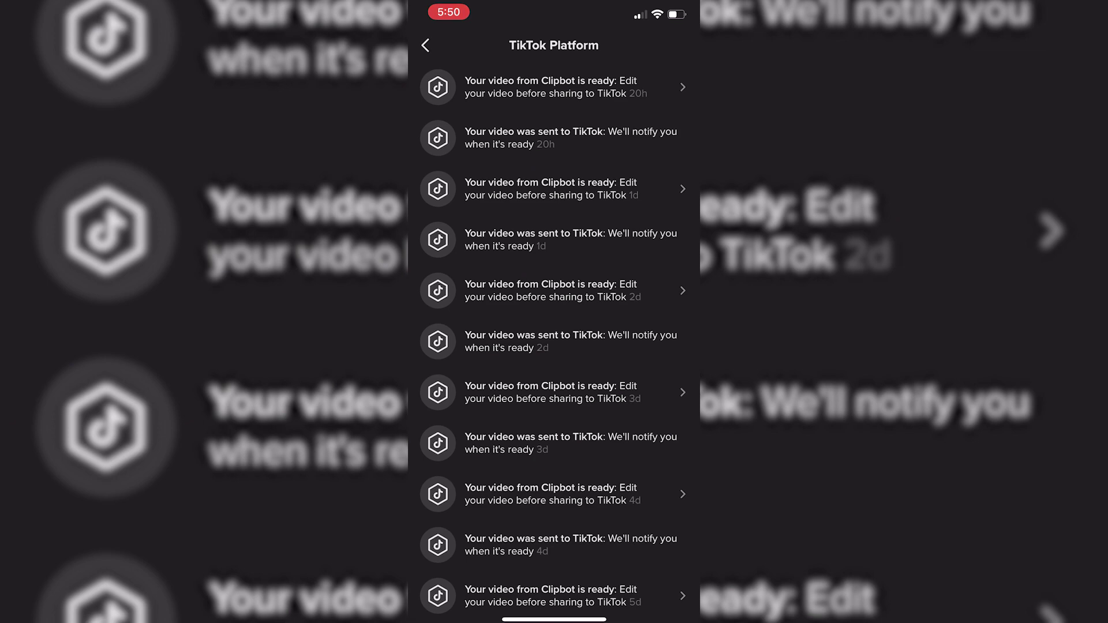
pyautogui.scroll(-10, 554, 335)
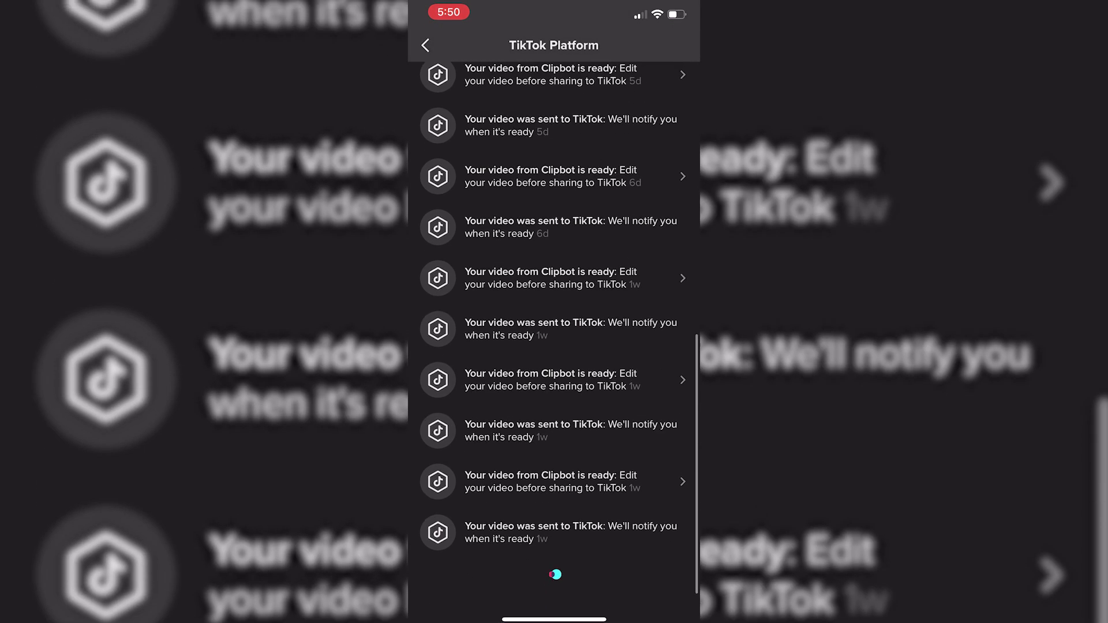
pyautogui.scroll(10, 555, 335)
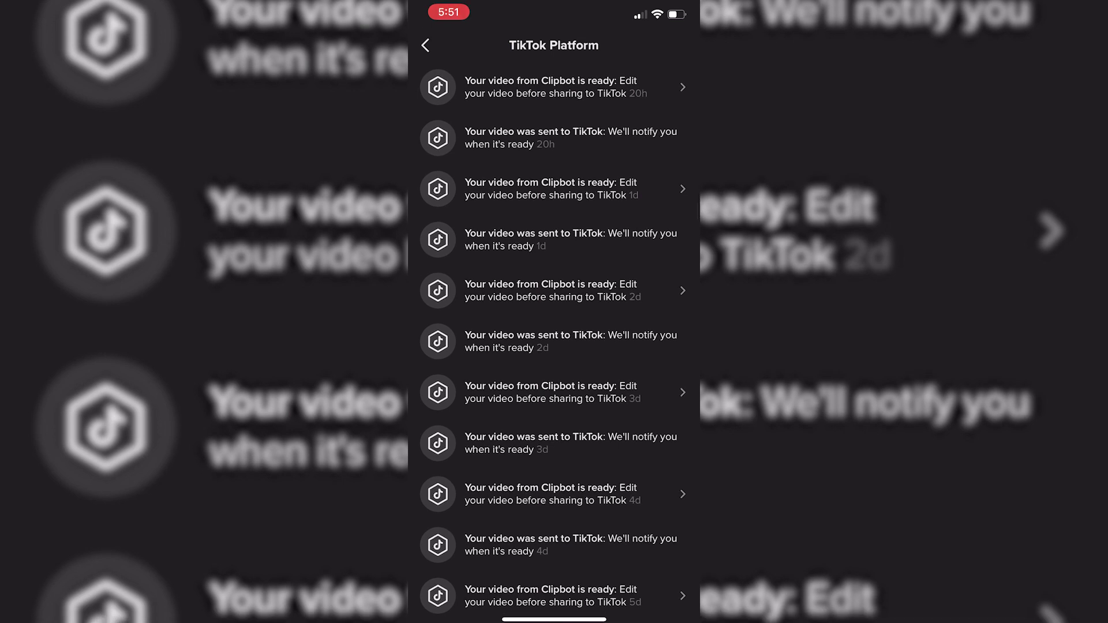
# Open the latest ready Clipbot video, go to post details, and delete the '#Clipbot' caption
pyautogui.click(556, 86)
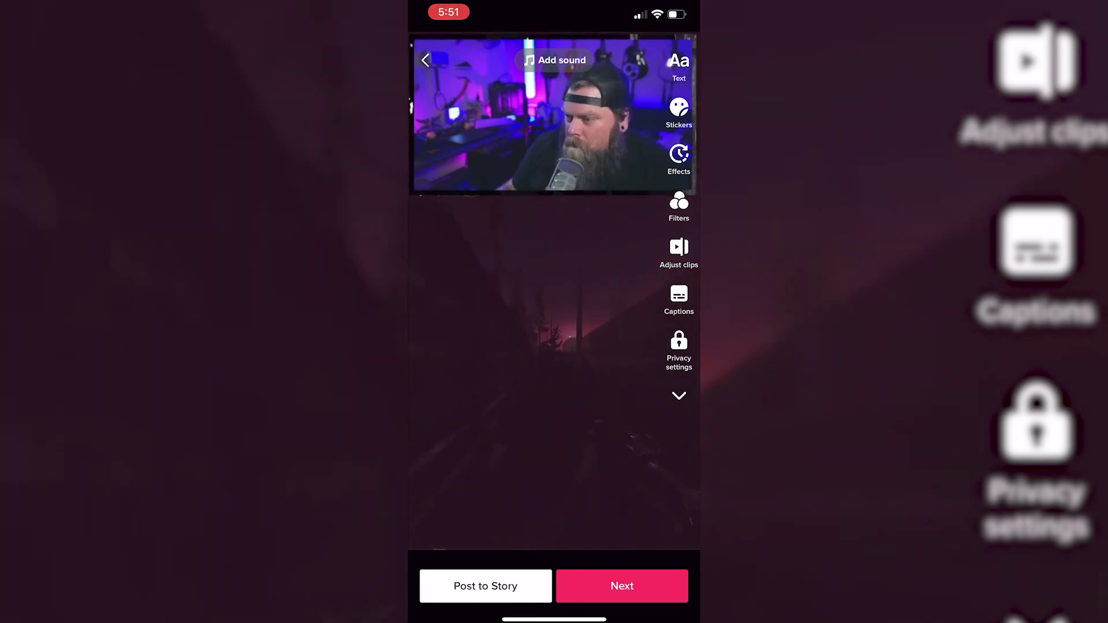
pyautogui.click(622, 586)
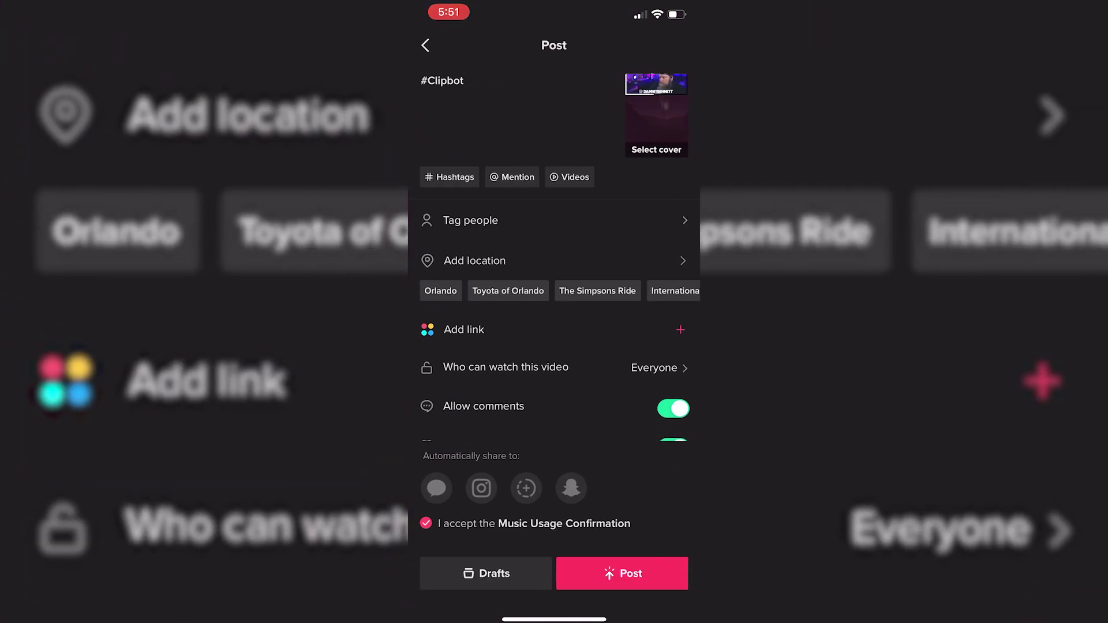
pyautogui.doubleClick(445, 81)
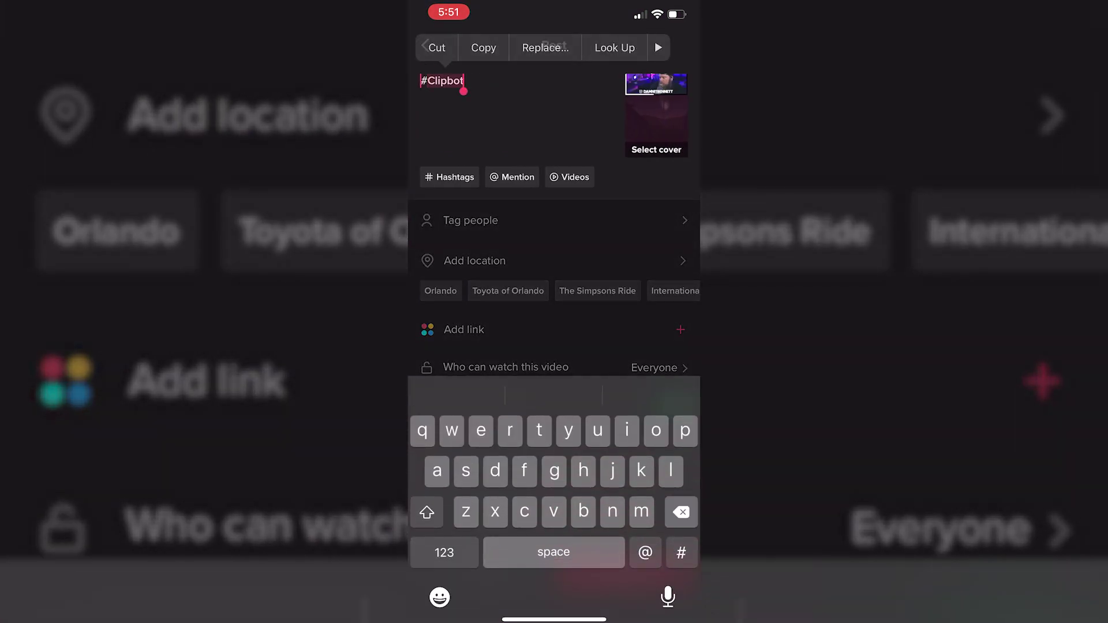
pyautogui.press('BackSpace')
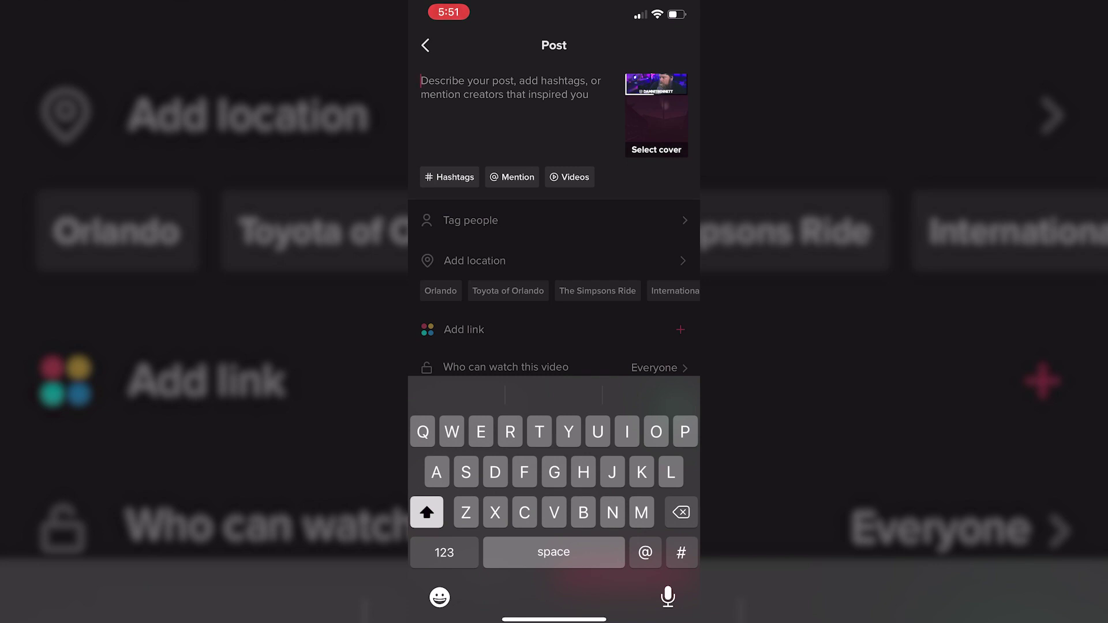
pyautogui.click(657, 149)
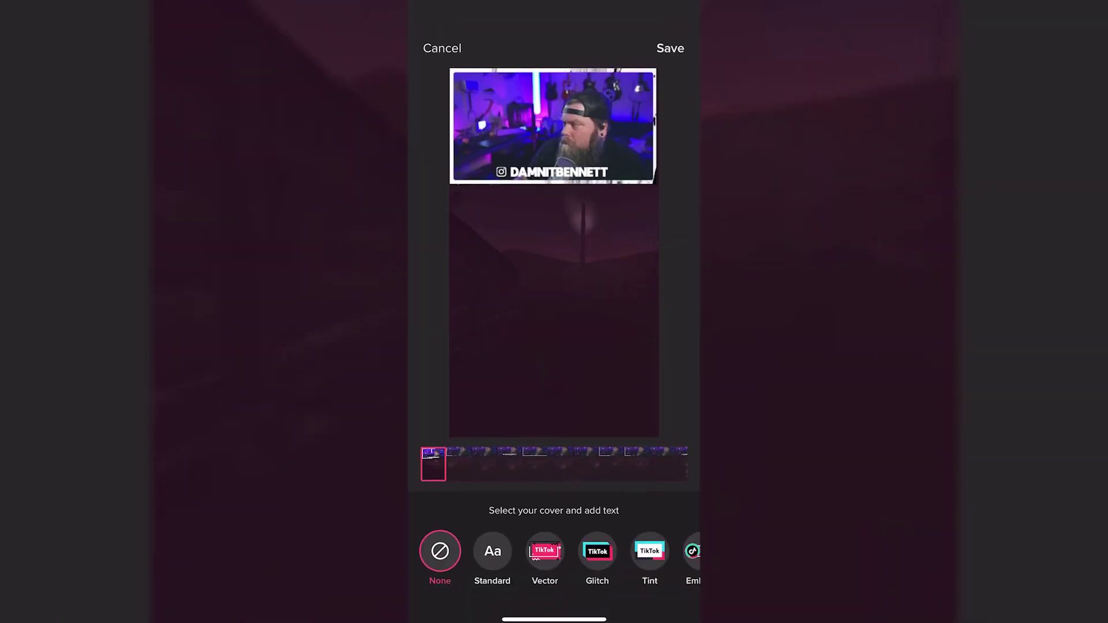
pyautogui.click(440, 67)
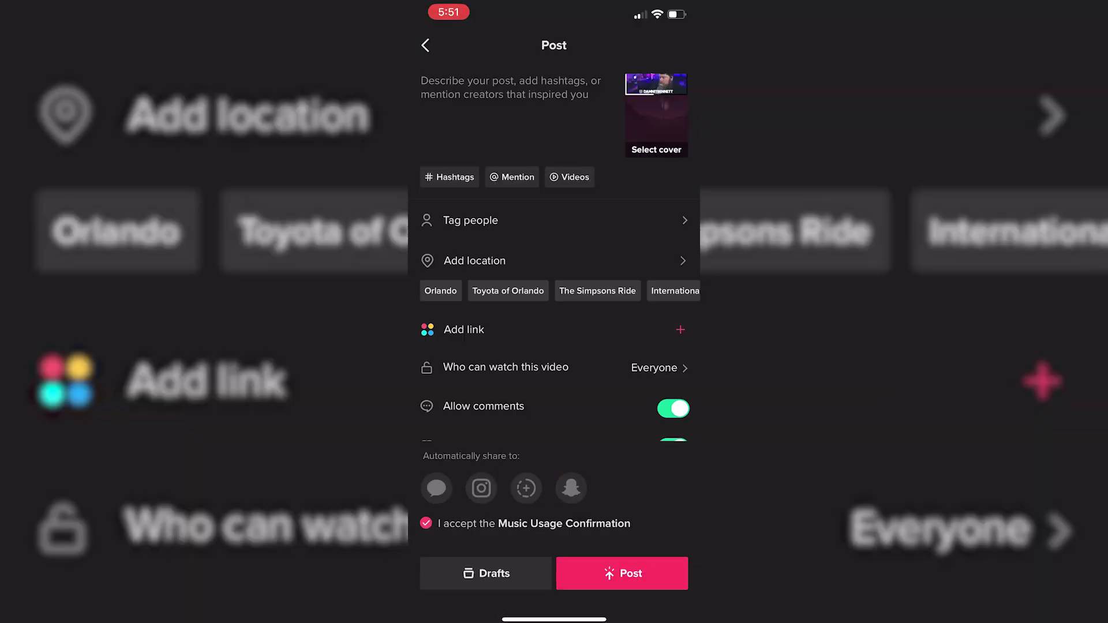